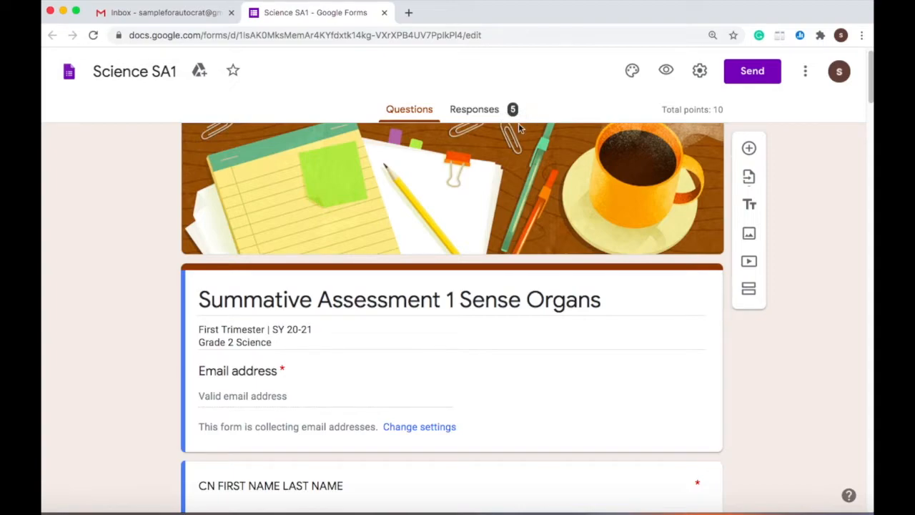
Step: Browse the Science SA1 form's responses by summary, by question and by individual respondent
left_click(473, 113)
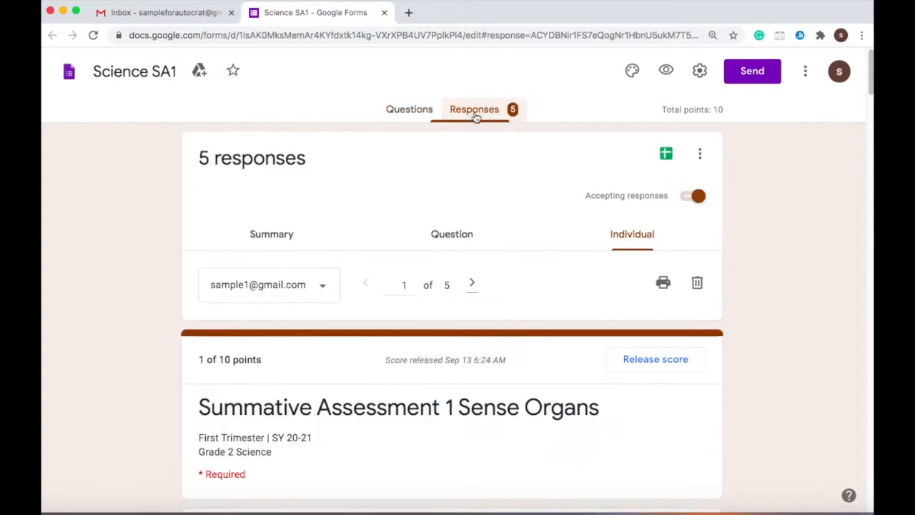
left_click(264, 216)
scroll(463, 243, "down", 1)
left_click(451, 176)
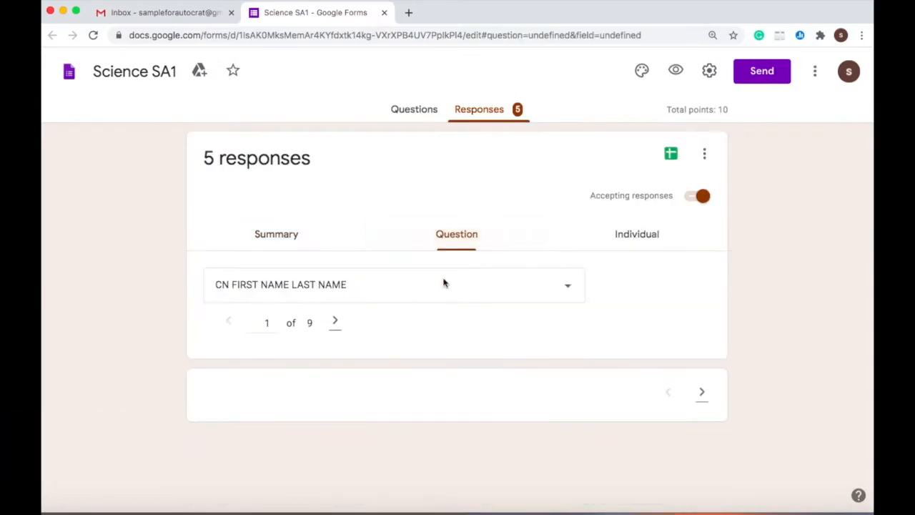
left_click(633, 236)
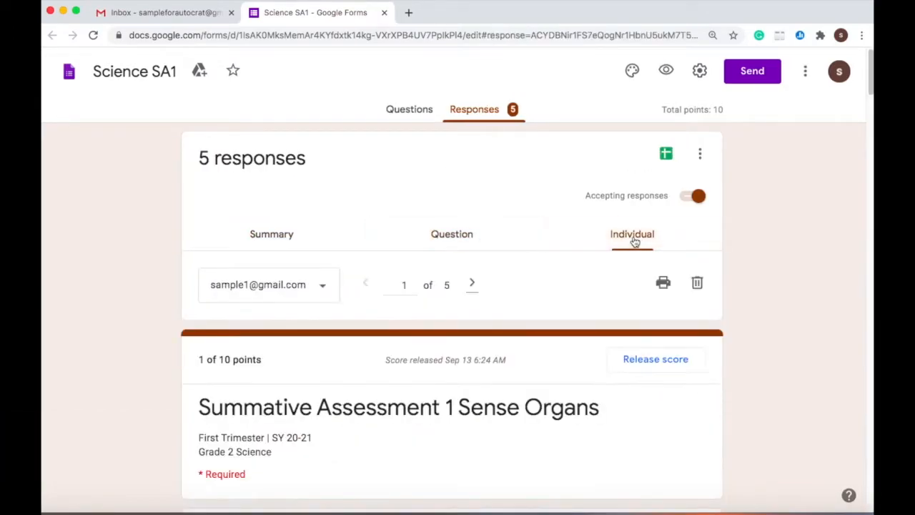
Step: Examine the first respondent's details, graded answers and item scores from the top through the Short Response section
scroll(596, 410, "down", 2)
scroll(597, 411, "down", 3)
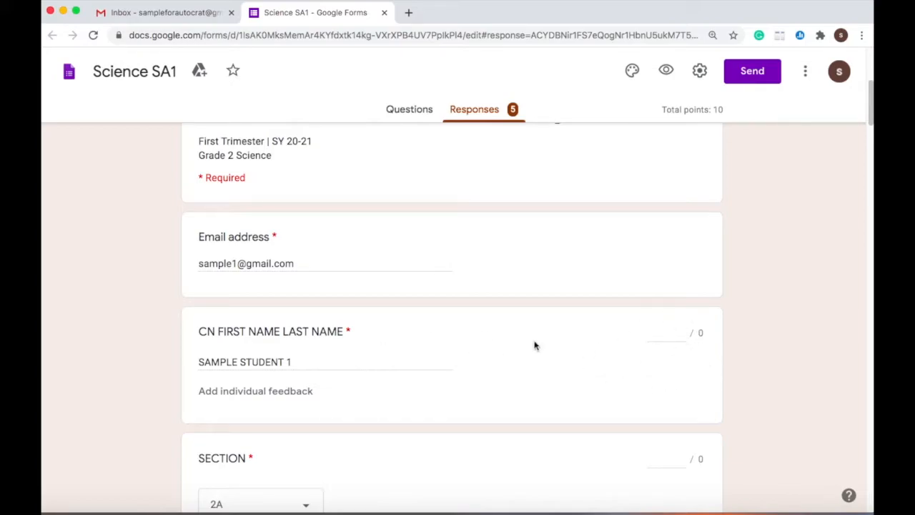
scroll(667, 415, "down", 3)
scroll(639, 346, "down", 3)
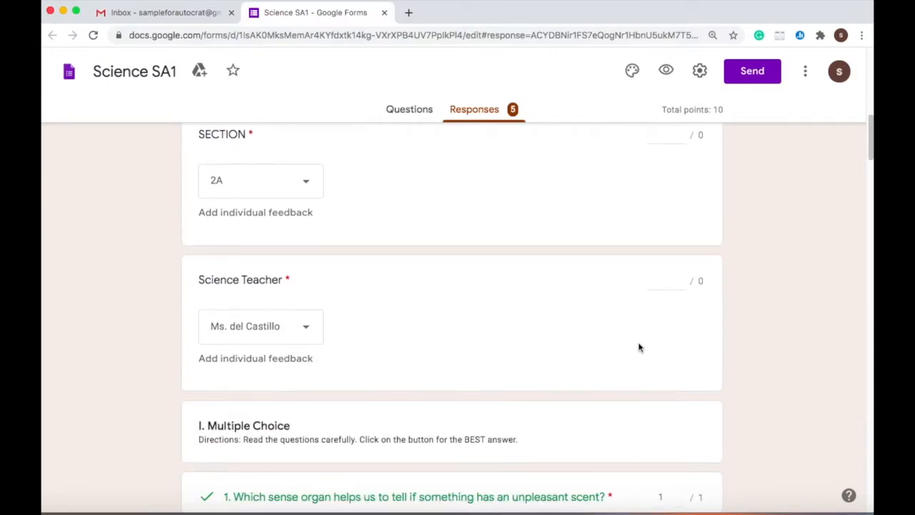
scroll(641, 351, "down", 4)
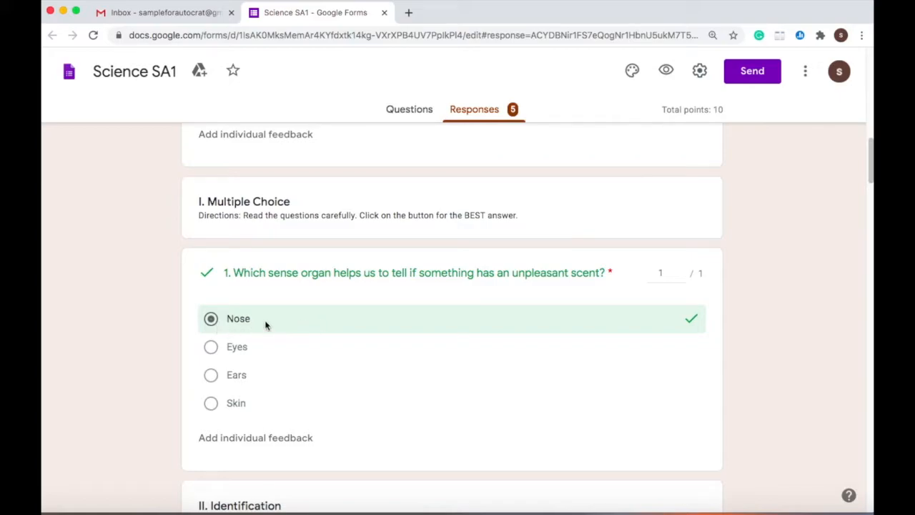
scroll(817, 389, "down", 10)
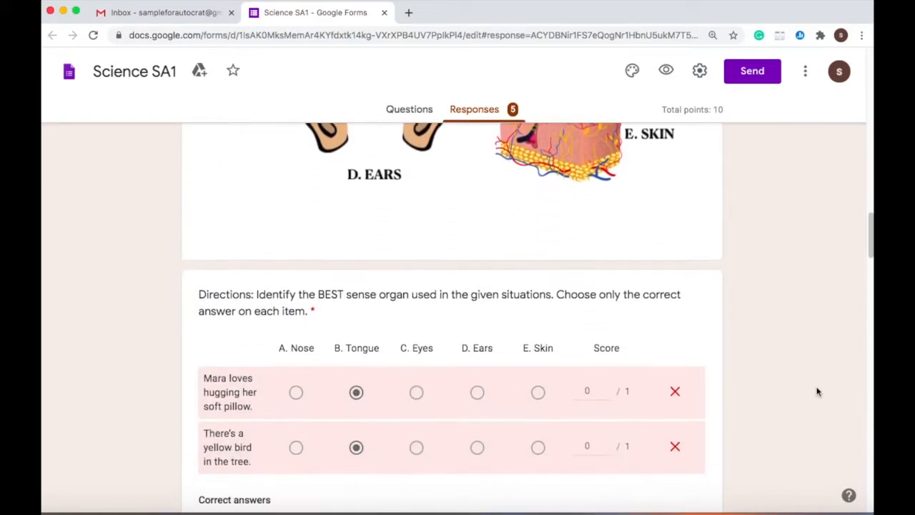
scroll(817, 391, "down", 2)
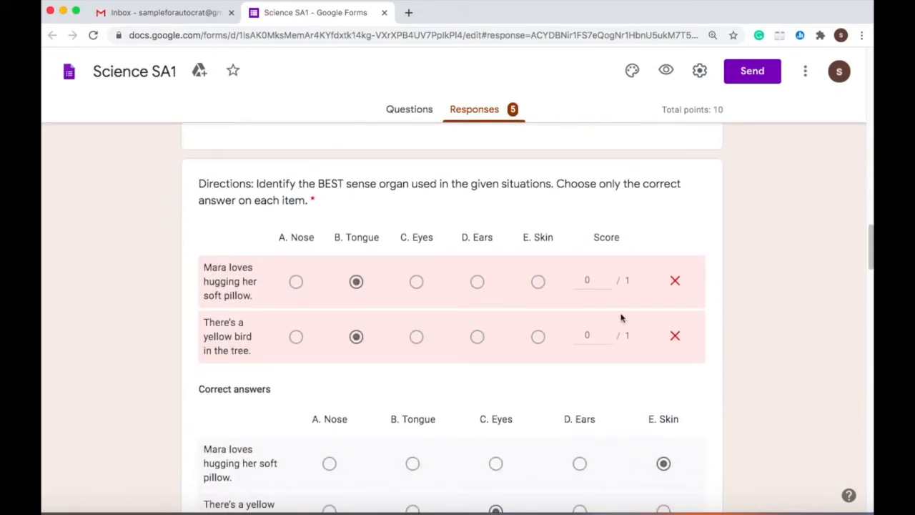
scroll(601, 384, "down", 1)
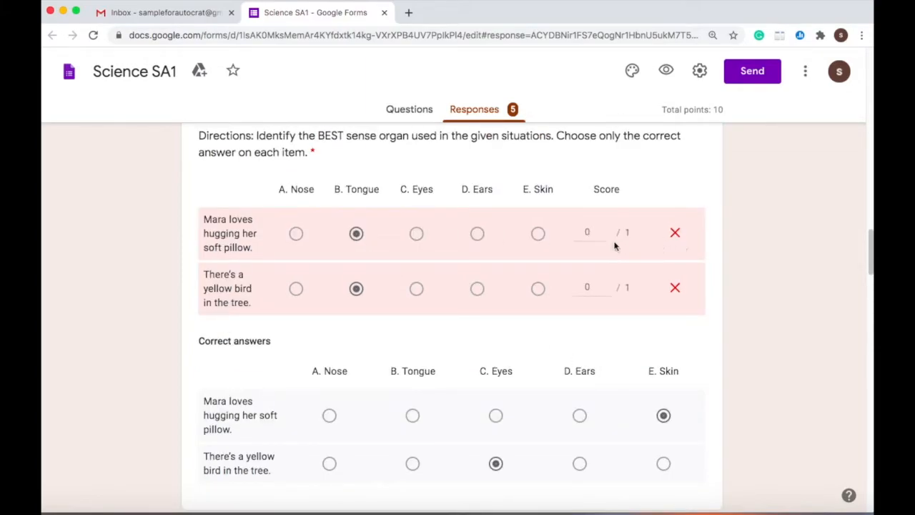
scroll(832, 441, "down", 15)
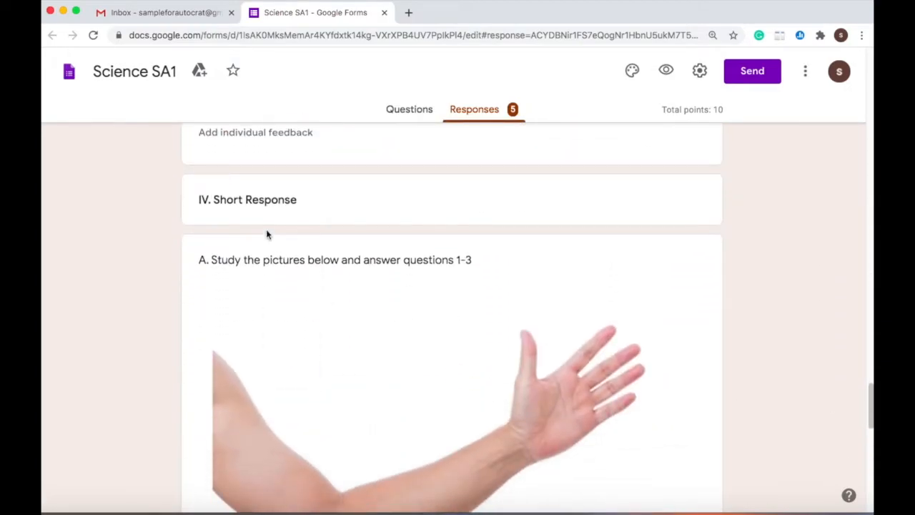
Step: Give the first respondent 2 points for Short Response question 1, "What sense organ is shown in the picture?", and save the edit
scroll(773, 385, "down", 6)
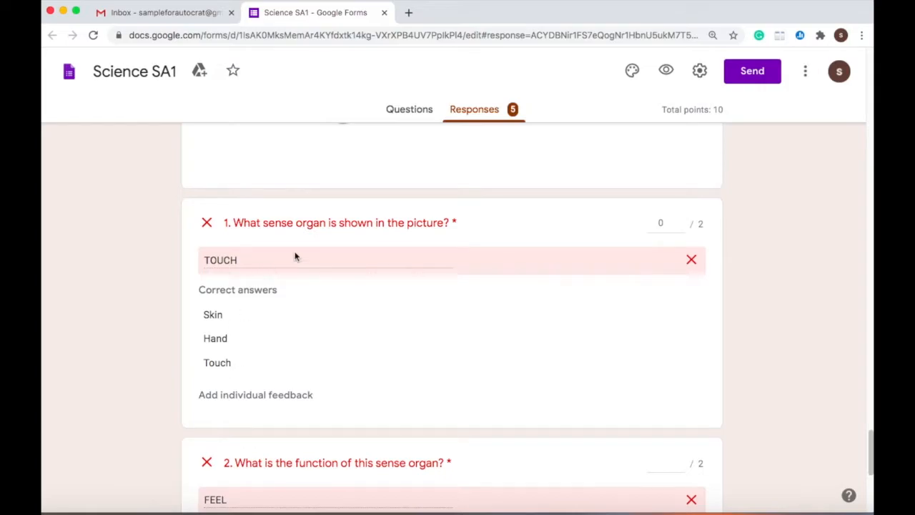
left_click(681, 223)
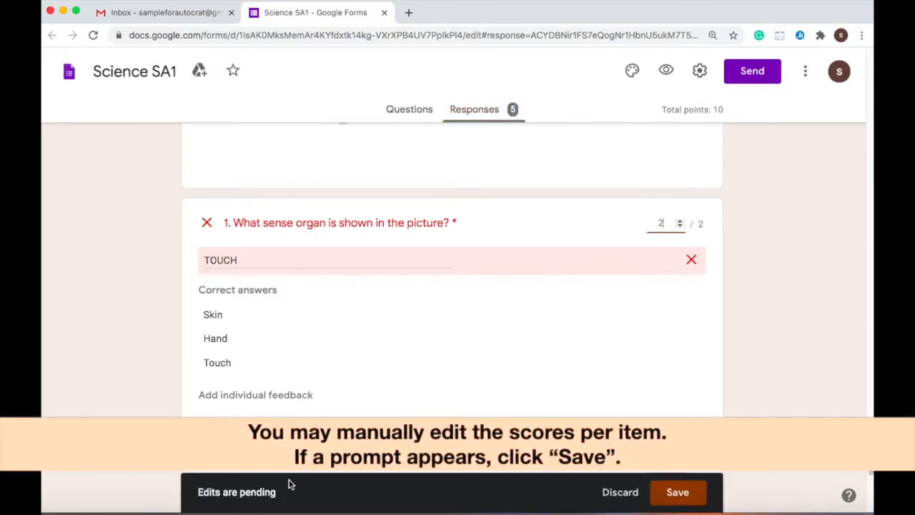
left_click(677, 493)
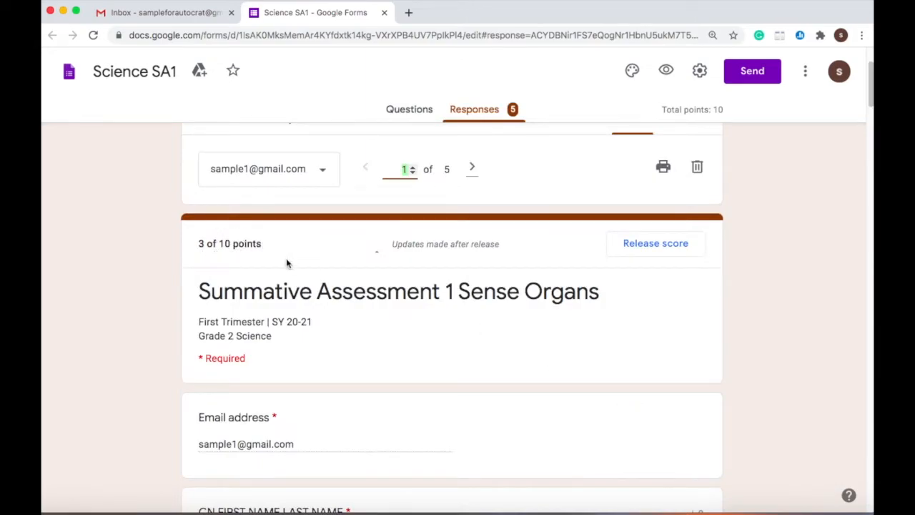
Step: Examine the second respondent's graded answers, from the total score through the Short Response section
scroll(482, 311, "up", 2)
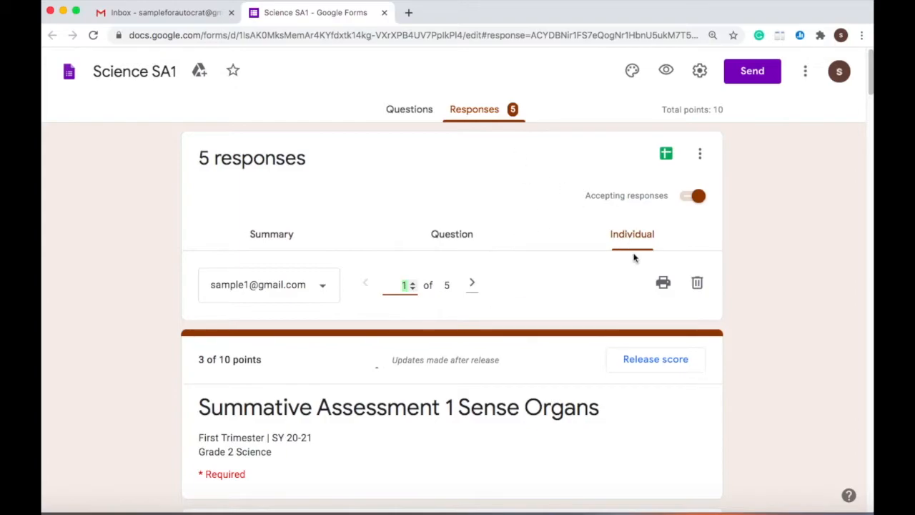
left_click(472, 283)
scroll(544, 384, "down", 2)
scroll(545, 385, "down", 12)
scroll(545, 381, "down", 15)
scroll(545, 384, "down", 10)
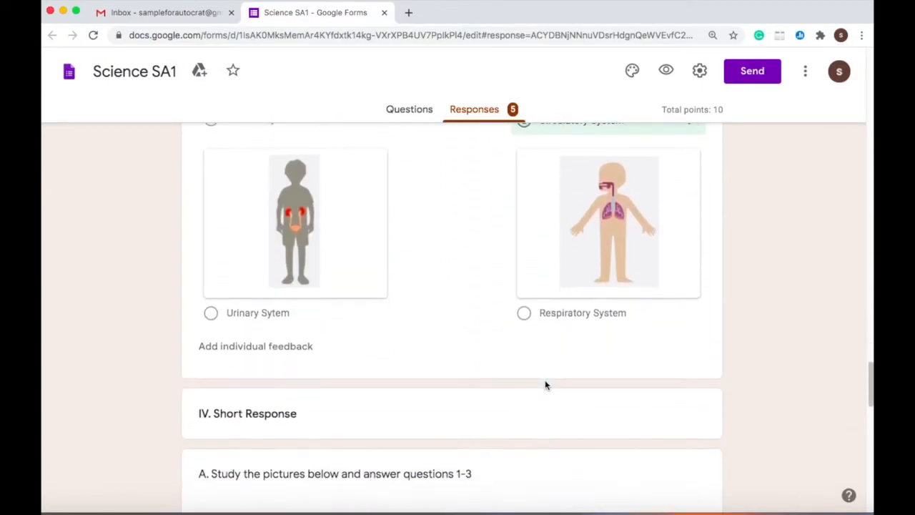
scroll(545, 385, "up", 20)
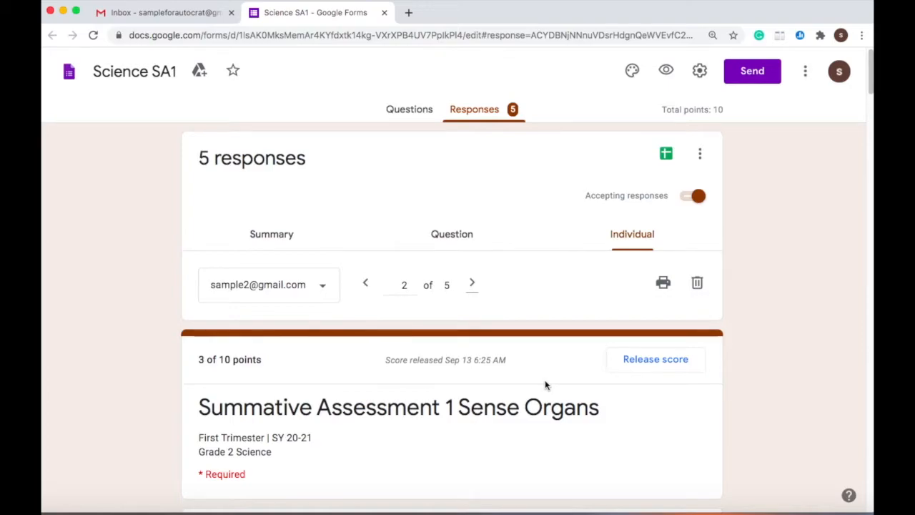
Step: Send the form responses to a new spreadsheet named Science SA1 (Responses) and review its columns
left_click(666, 154)
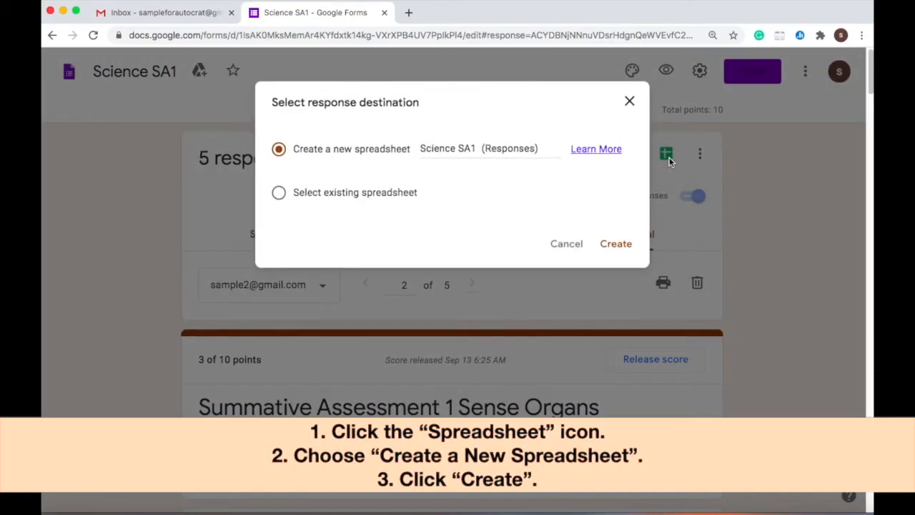
left_click(478, 150)
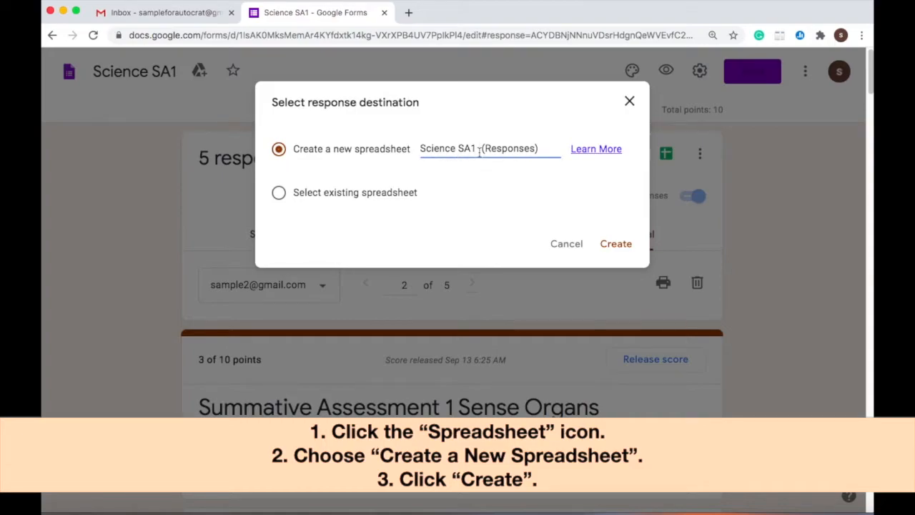
left_click(616, 247)
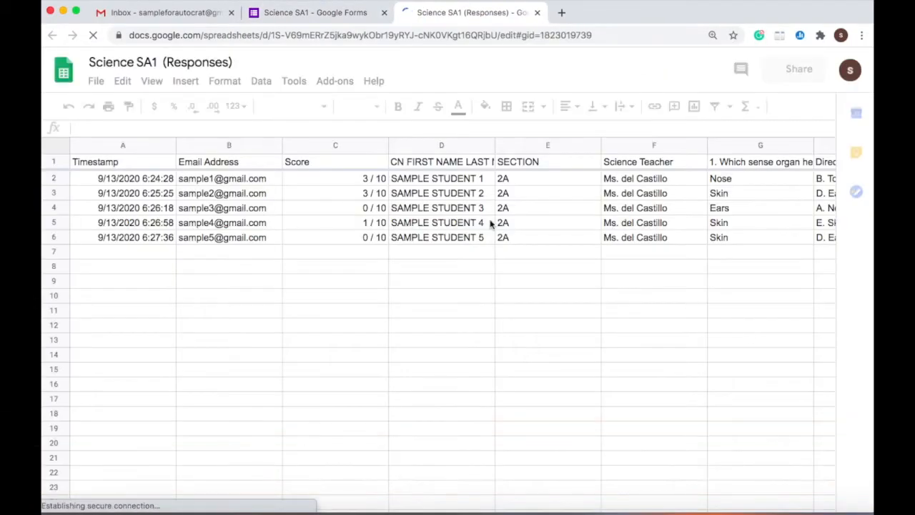
left_click_drag(281, 476, 541, 489)
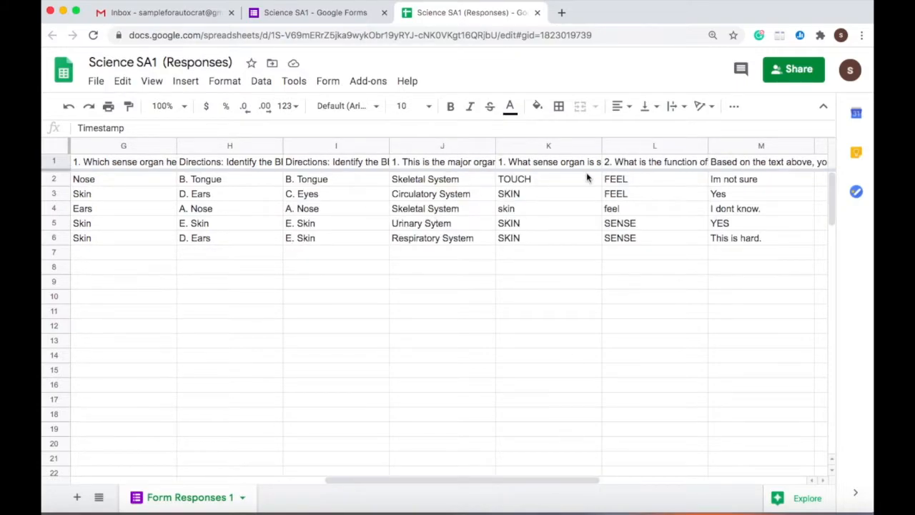
scroll(228, 398, "left", 10)
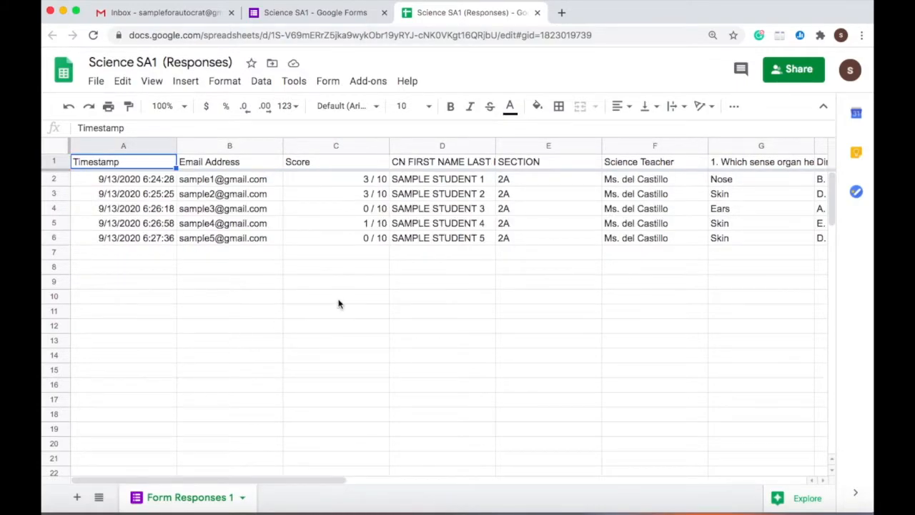
Step: Return to the Science SA1 form and download all its responses as a CSV file
left_click(331, 15)
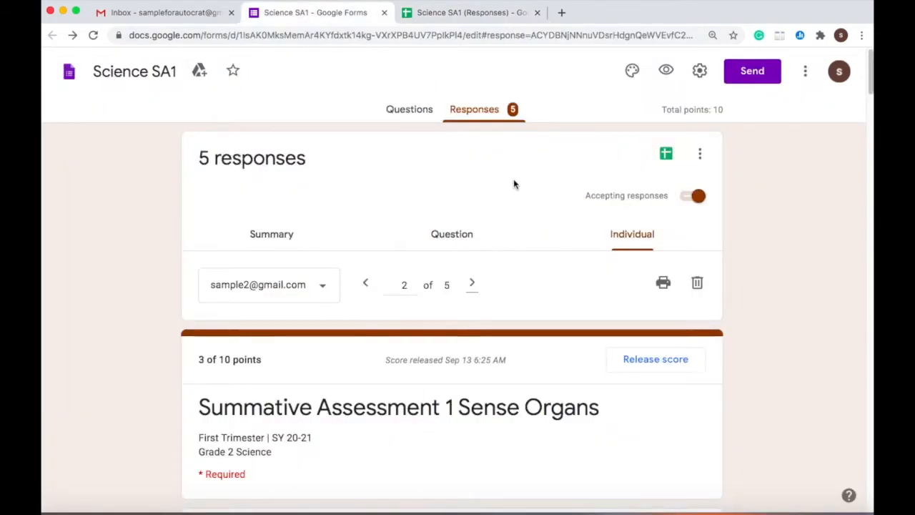
left_click(699, 154)
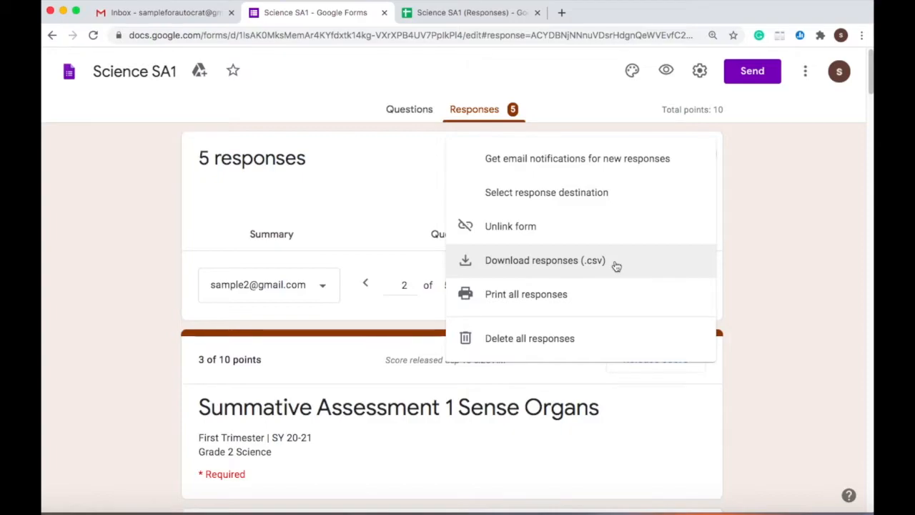
left_click(564, 265)
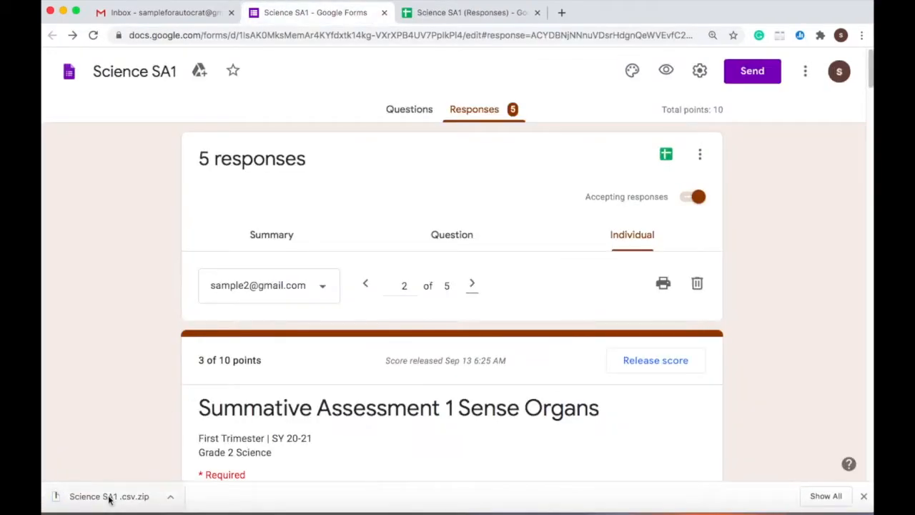
Step: Open the downloaded Science SA1 .csv file in Numbers and look through its answer, score and feedback columns
left_click(108, 497)
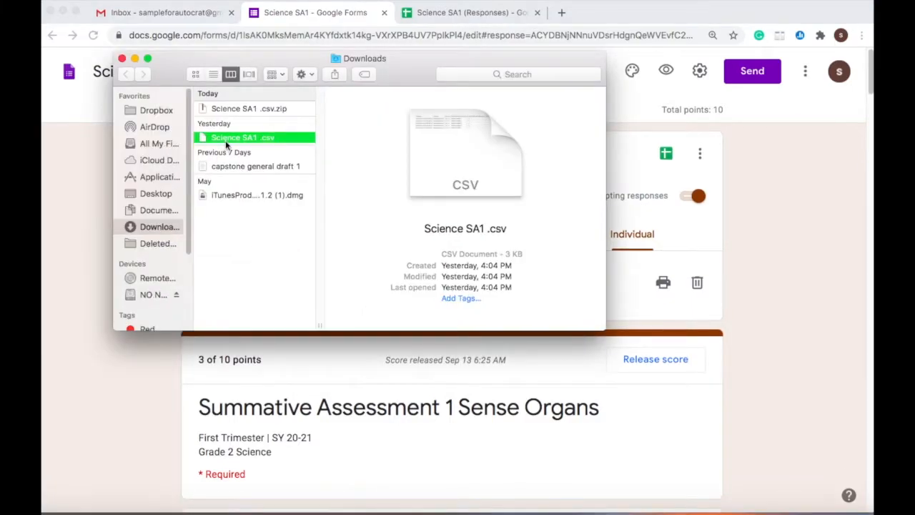
left_click(122, 59)
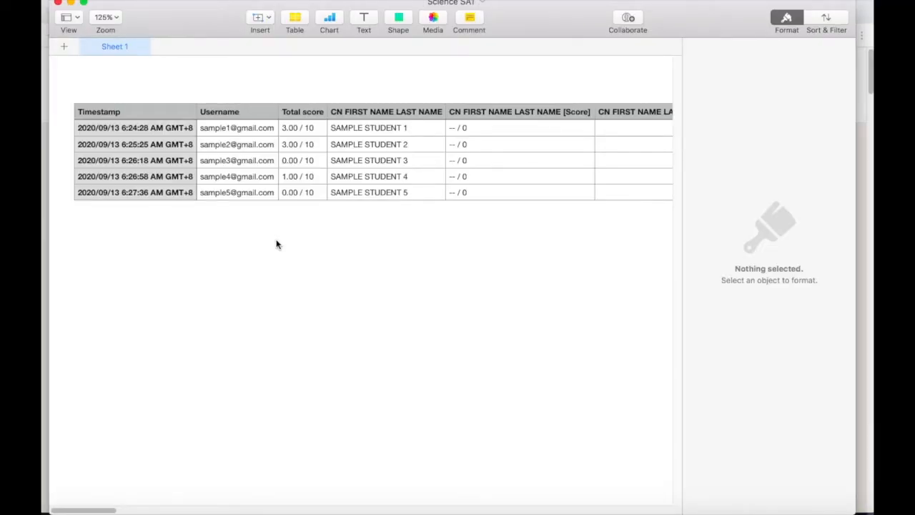
scroll(463, 231, "right", 10)
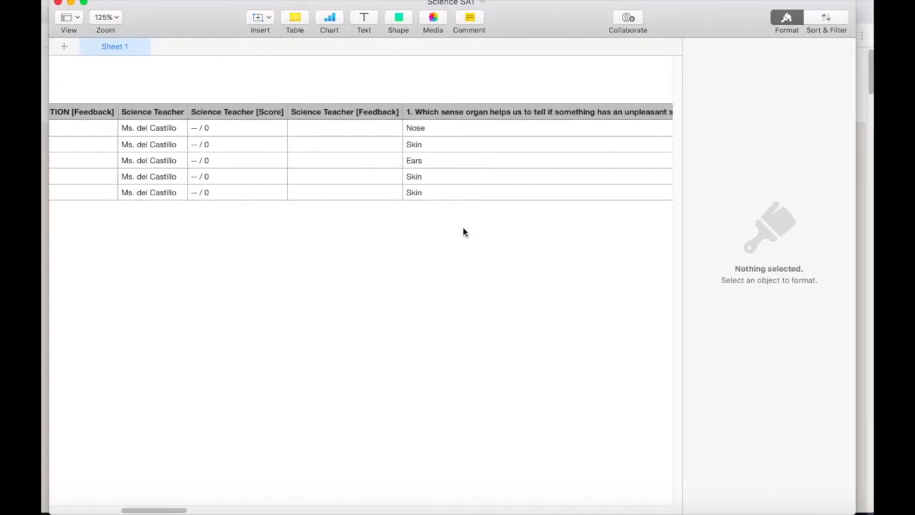
scroll(428, 227, "right", 2)
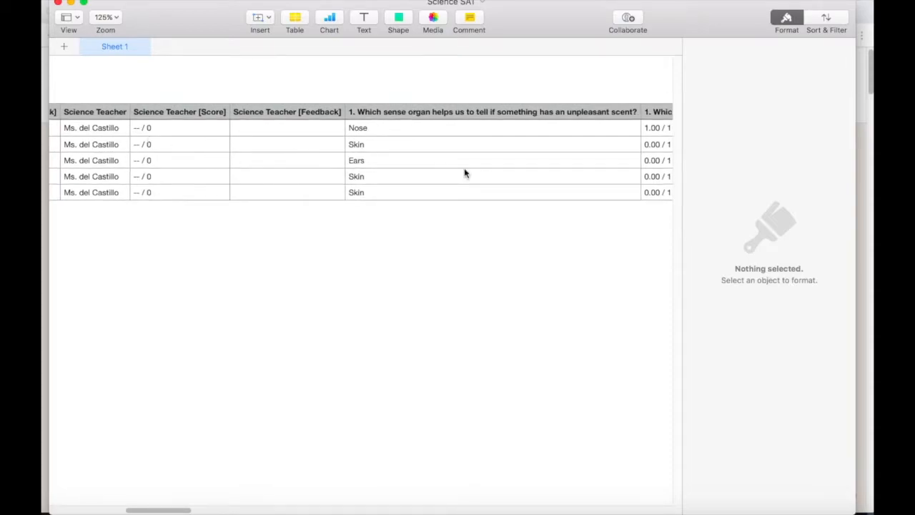
scroll(465, 173, "right", 15)
scroll(506, 184, "left", 20)
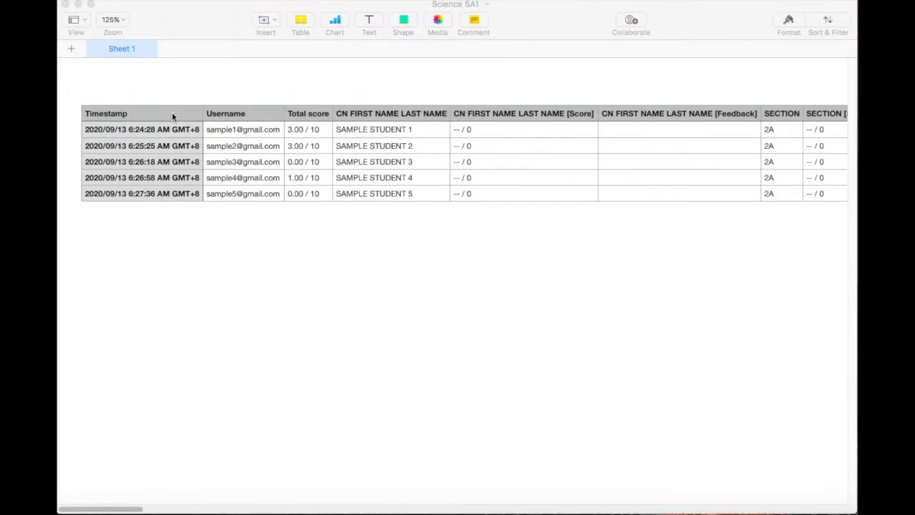
Step: Delete the Timestamp column from the Science SA1 table
left_click(171, 115)
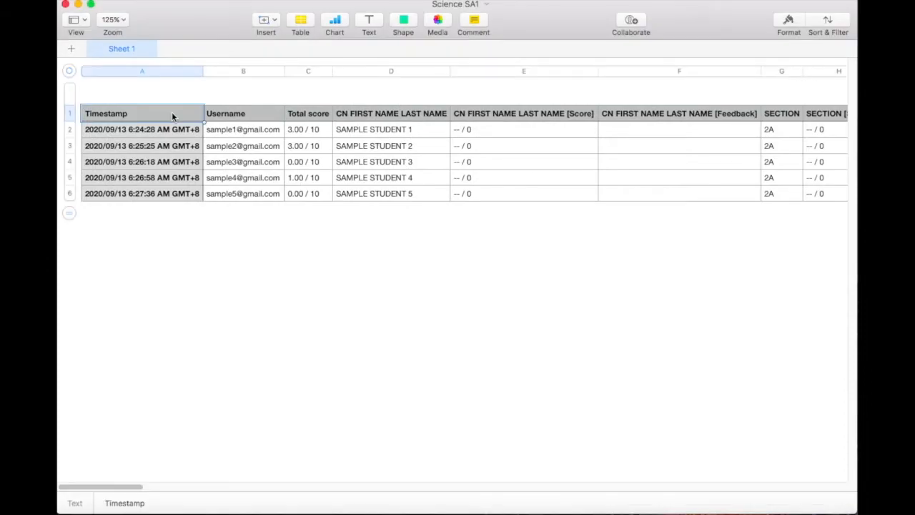
left_click(197, 73)
left_click(138, 245)
left_click(197, 74)
left_click(231, 206)
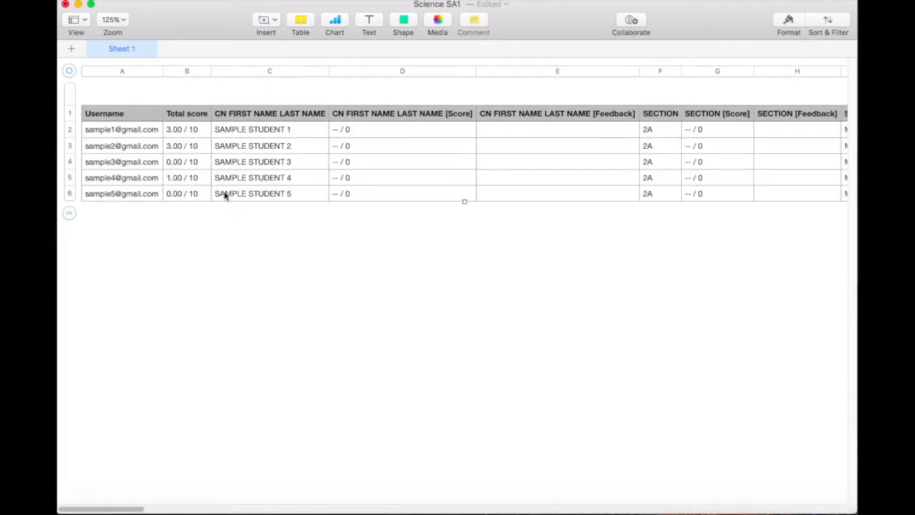
Step: Delete the CN FIRST NAME LAST NAME [Score] and CN FIRST NAME LAST NAME [Feedback] columns from the Science SA1 table
left_click(260, 121)
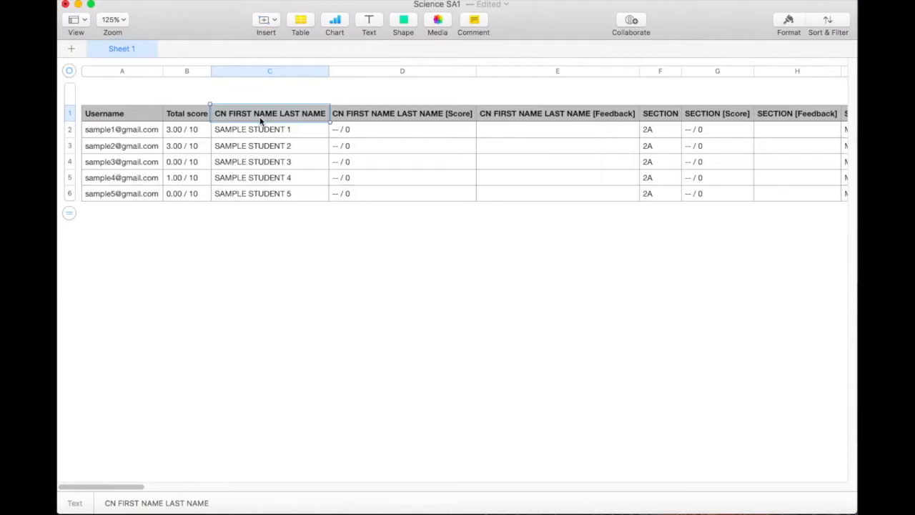
left_click(361, 122)
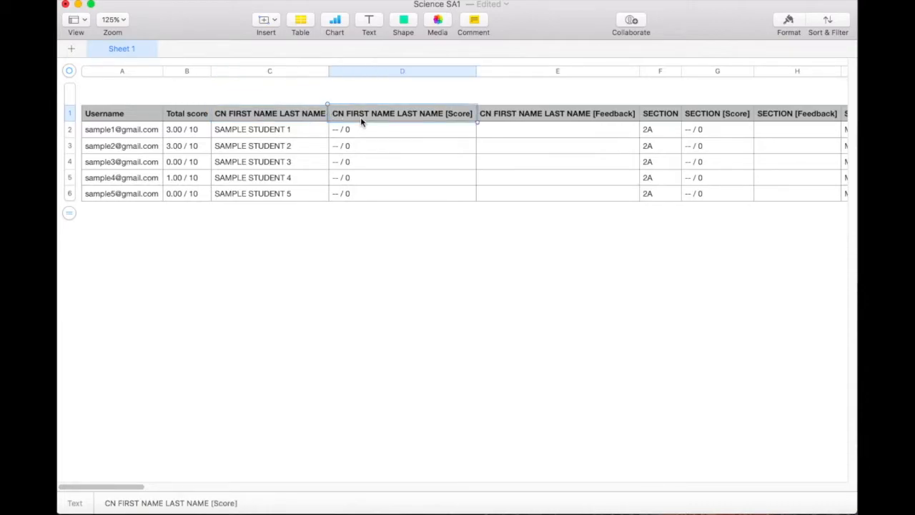
left_click(589, 116)
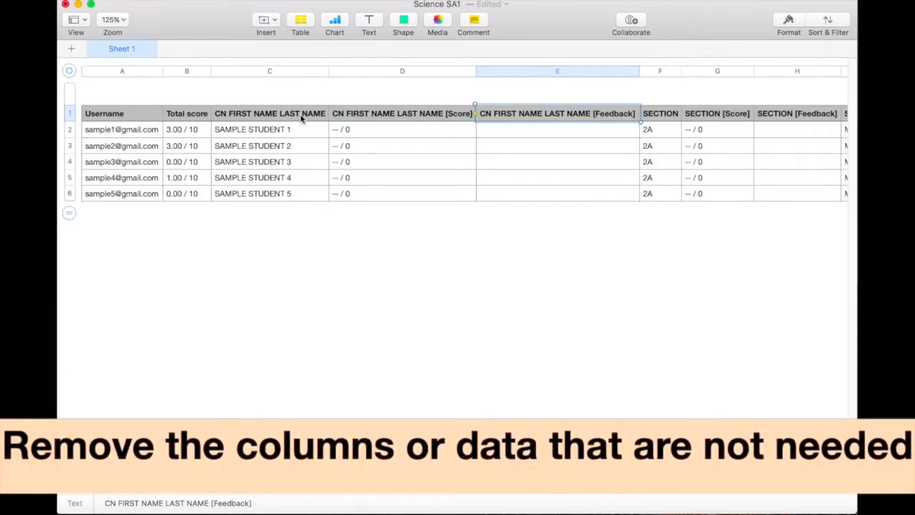
left_click(301, 120)
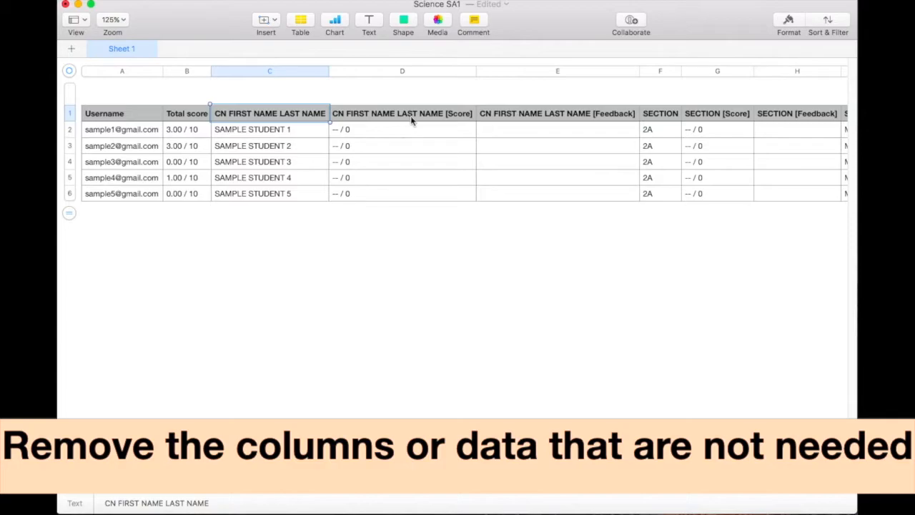
left_click(449, 72)
left_click(469, 72)
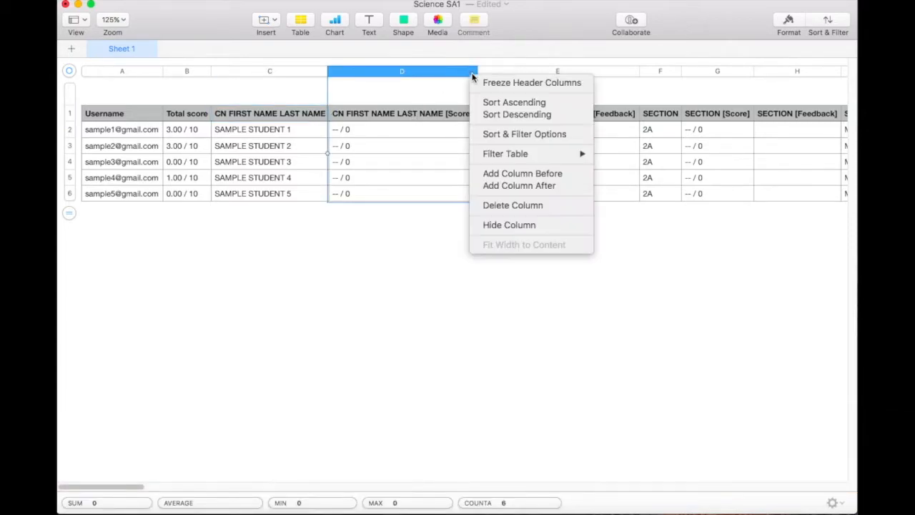
left_click(498, 206)
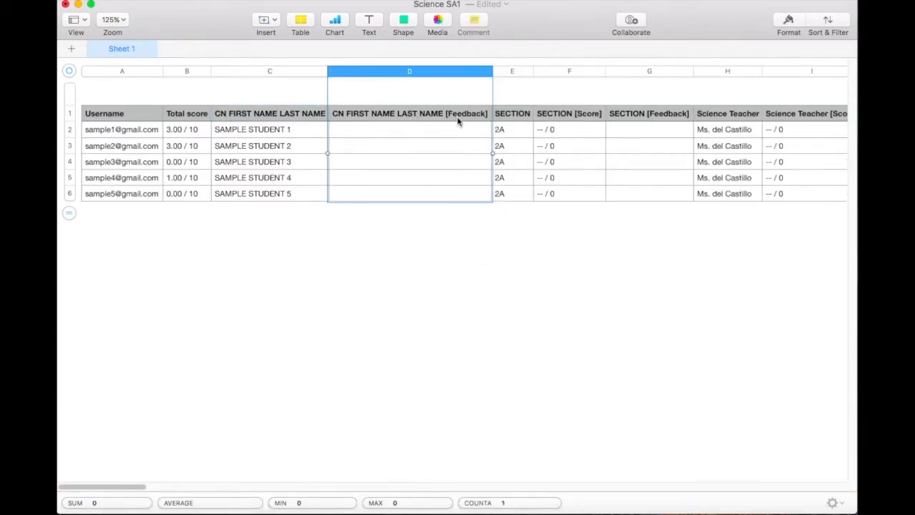
left_click(486, 73)
left_click(503, 209)
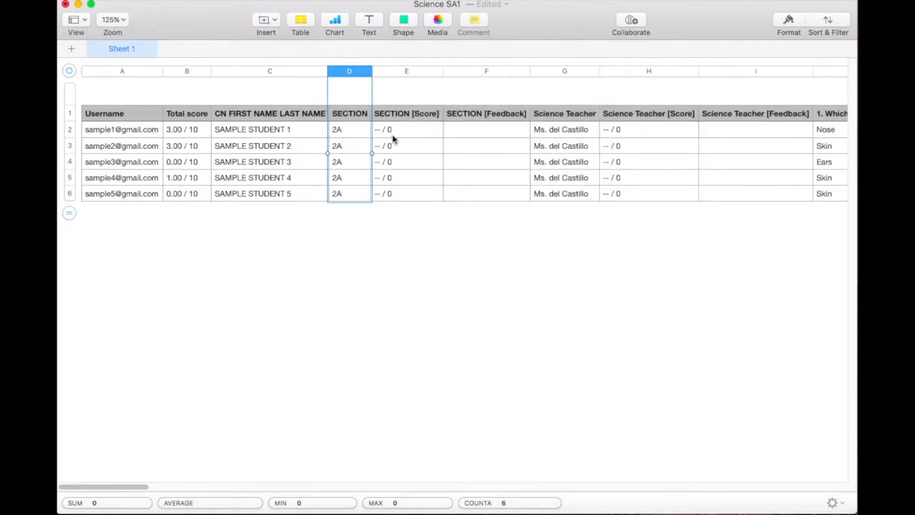
Step: Delete the SECTION [Score] and SECTION [Feedback] columns from the table
left_click(411, 131)
left_click(435, 74)
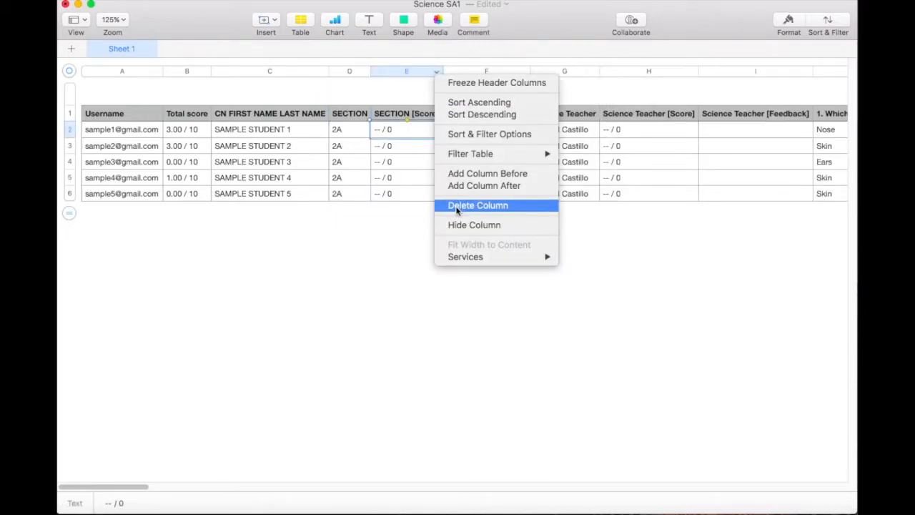
left_click(457, 206)
left_click(451, 72)
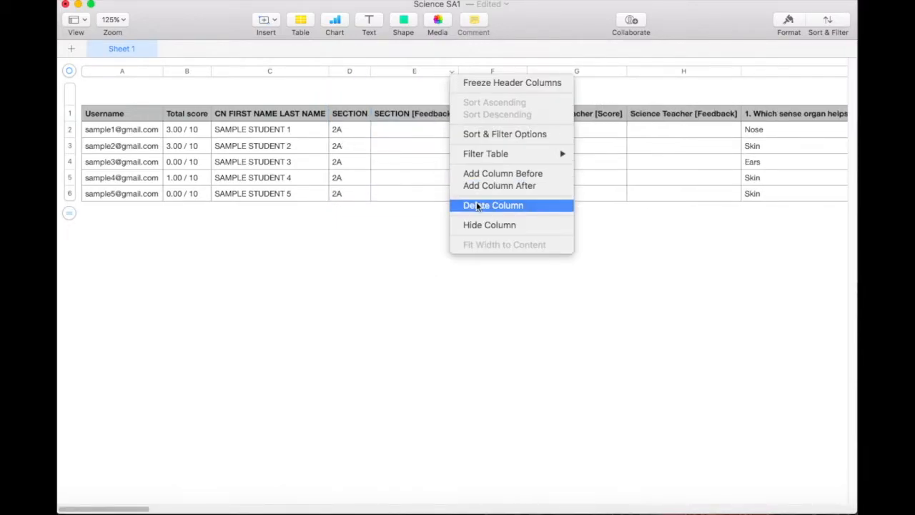
left_click(476, 205)
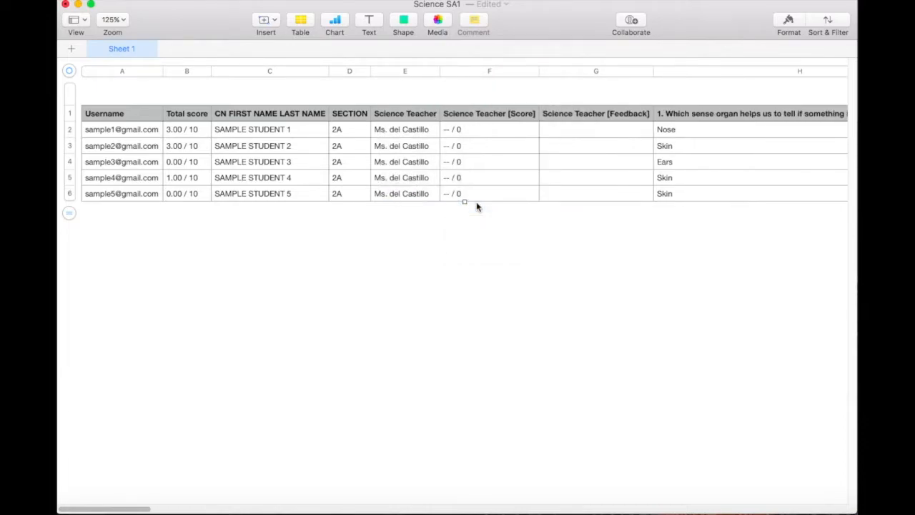
Step: Delete the Science Teacher [Score] and Science Teacher [Feedback] columns from the table
scroll(510, 160, "right", 4)
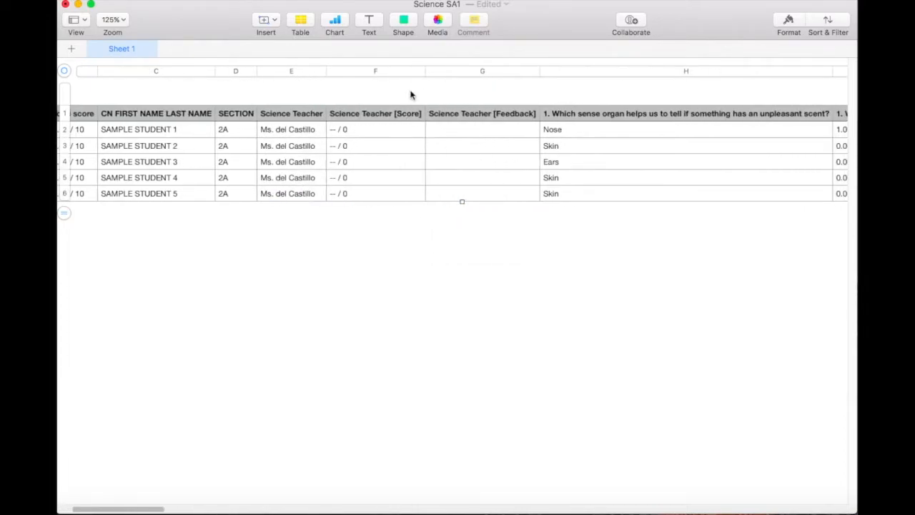
left_click(419, 73)
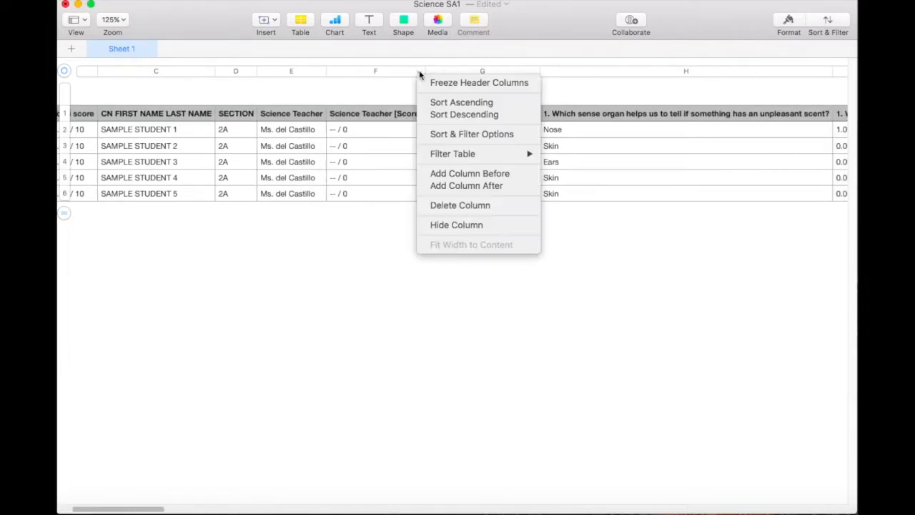
left_click(446, 205)
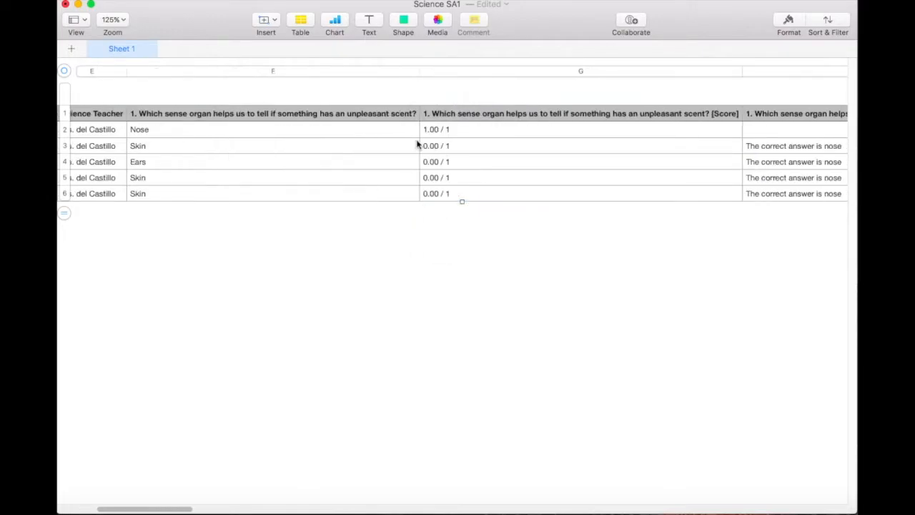
Step: Compare the answer, score and feedback column headers of question 1 to decide which are needed
left_click(314, 116)
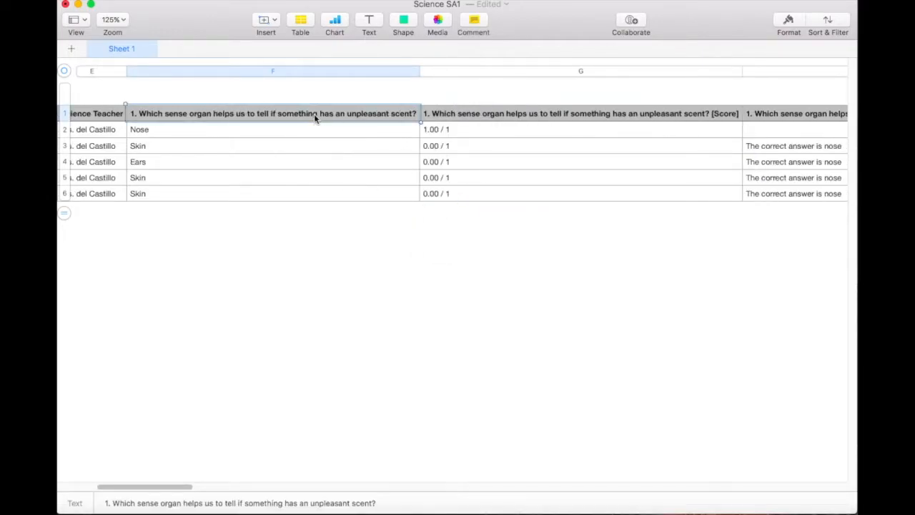
left_click(502, 116)
scroll(501, 117, "right", 4)
left_click(500, 116)
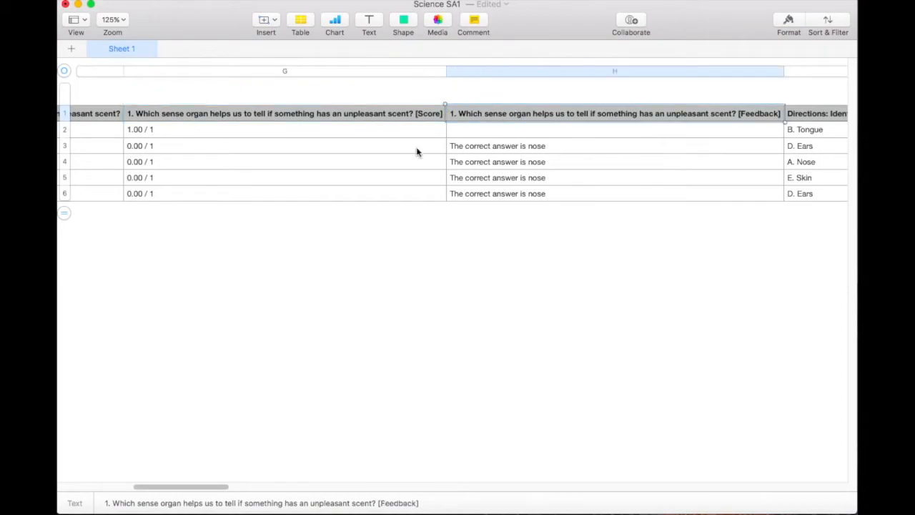
scroll(331, 159, "left", 10)
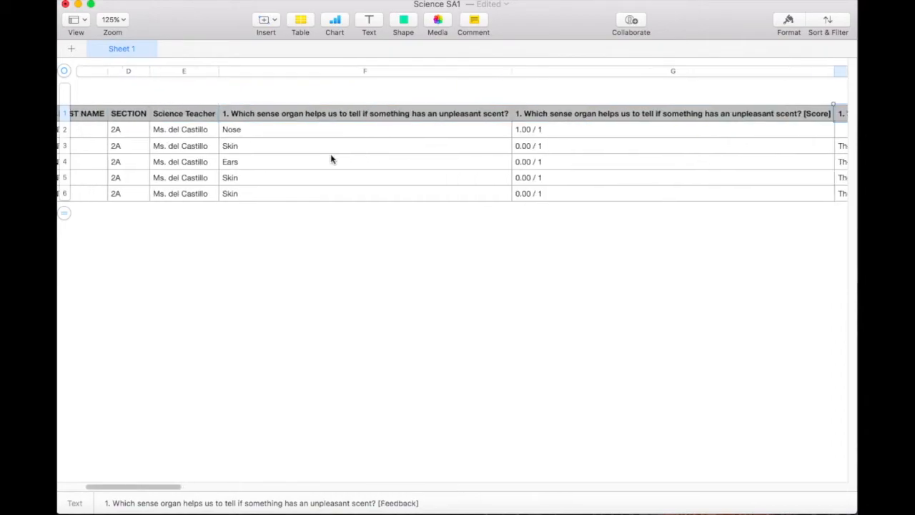
left_click(353, 120)
left_click(535, 116)
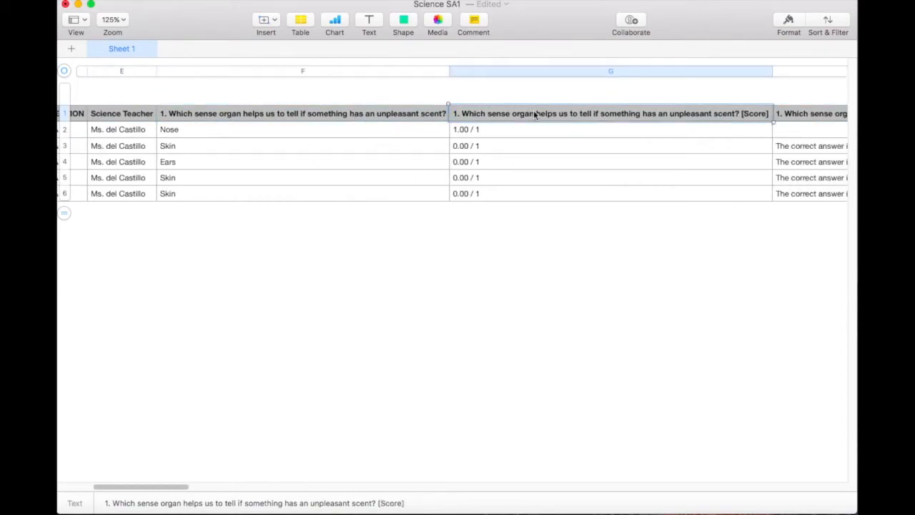
scroll(571, 141, "right", 2)
left_click(808, 112)
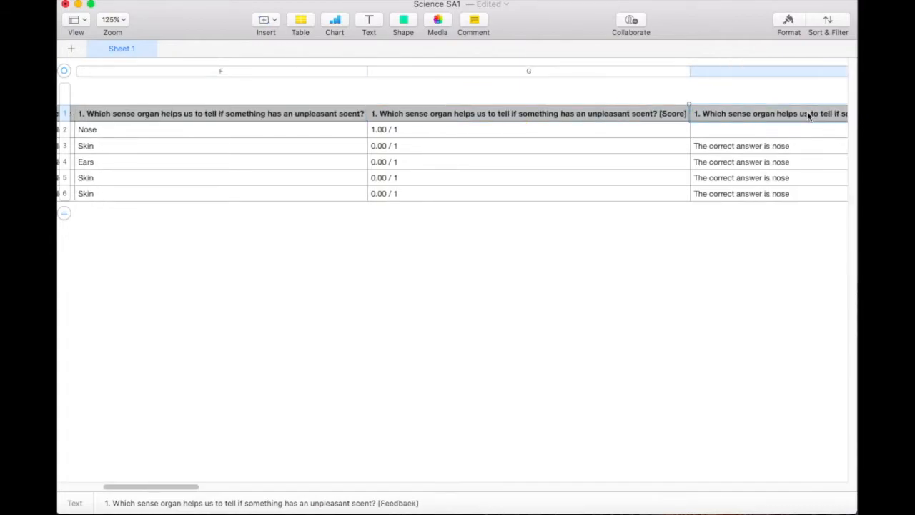
scroll(539, 153, "left", 2)
Step: Examine the students' answers and scores for question 1 row by row
left_click(245, 115)
left_click(228, 136)
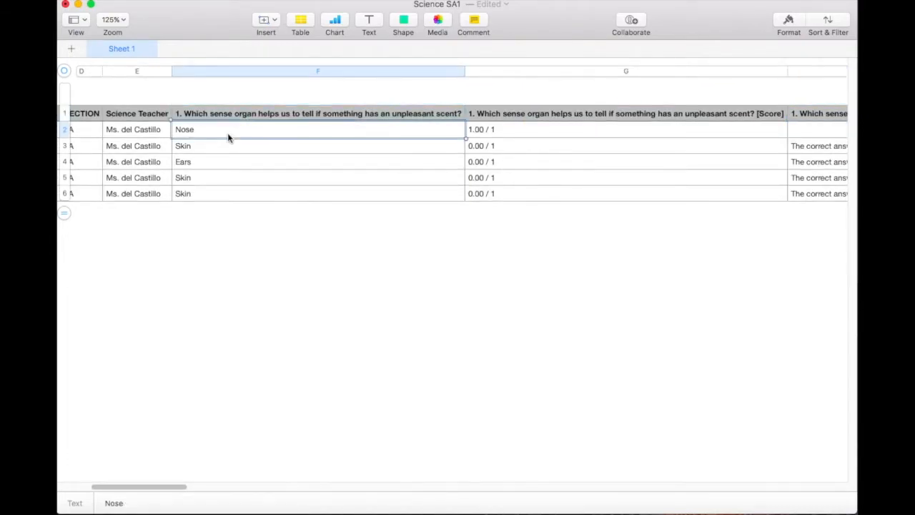
left_click(222, 153)
left_click(220, 164)
left_click(219, 176)
left_click(215, 197)
scroll(401, 143, "right", 2)
left_click(462, 114)
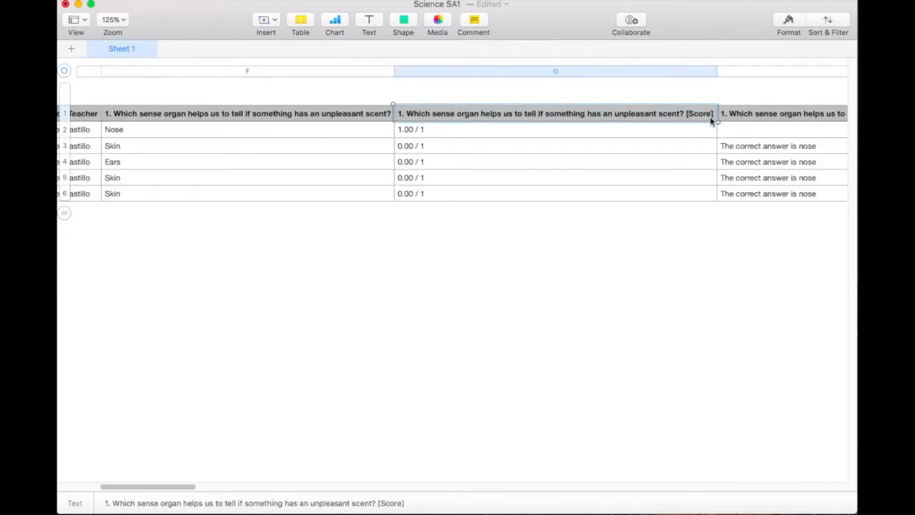
left_click(440, 134)
left_click(437, 150)
left_click(436, 163)
left_click(434, 178)
scroll(435, 180, "right", 3)
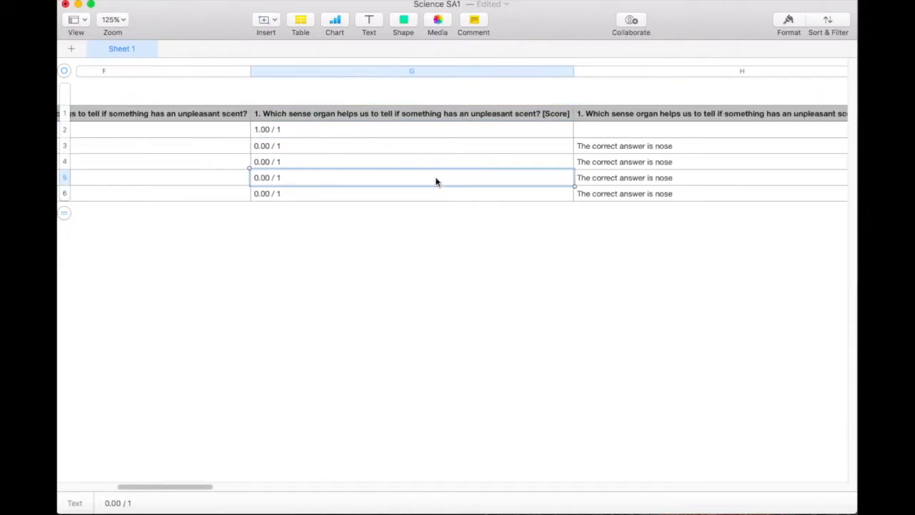
Step: Delete the [Feedback] column of question 1 about the unpleasant scent
scroll(436, 178, "right", 5)
left_click(579, 116)
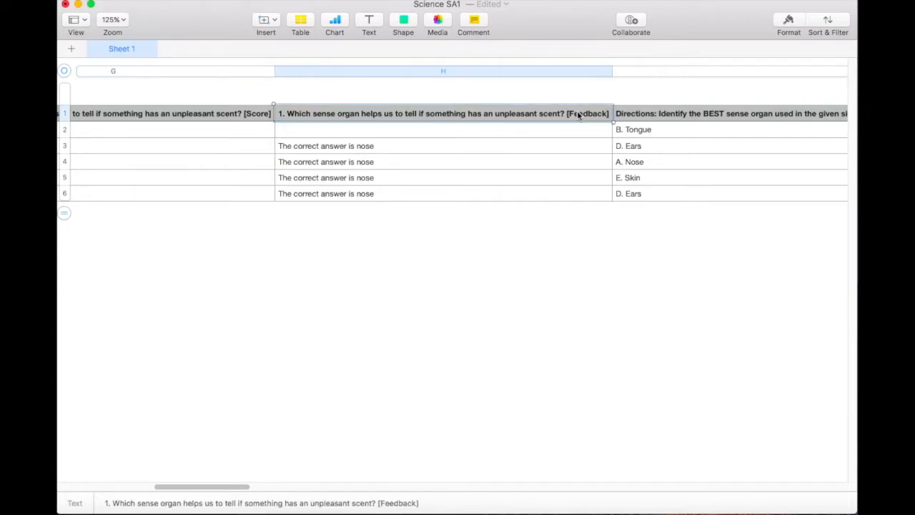
left_click(607, 71)
left_click(629, 207)
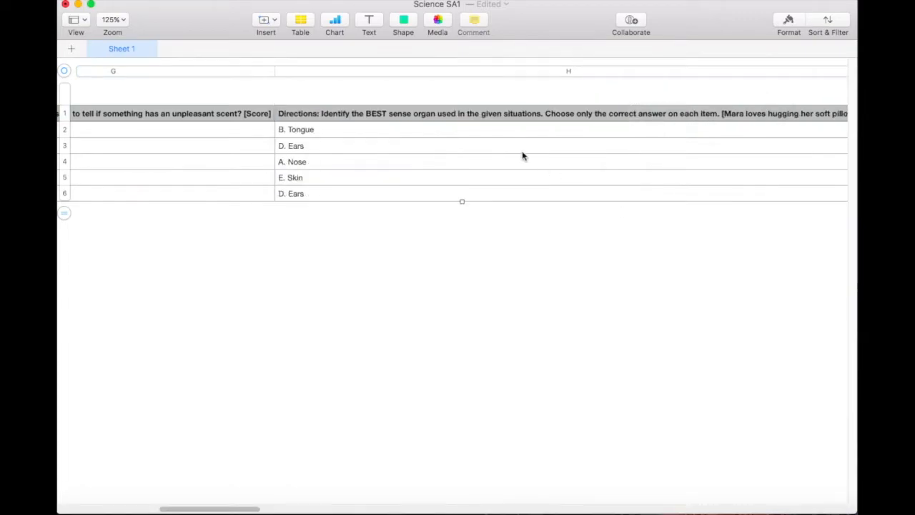
Step: Look through the remaining question columns of the Science SA1 table from end to end
scroll(523, 156, "right", 15)
scroll(523, 156, "left", 15)
scroll(523, 156, "left", 3)
scroll(522, 156, "right", 6)
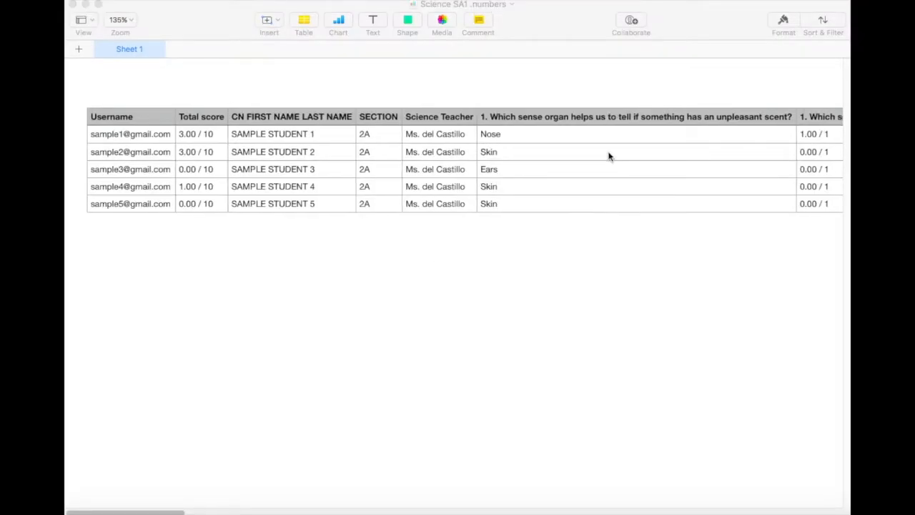
scroll(608, 156, "right", 10)
scroll(628, 147, "left", 10)
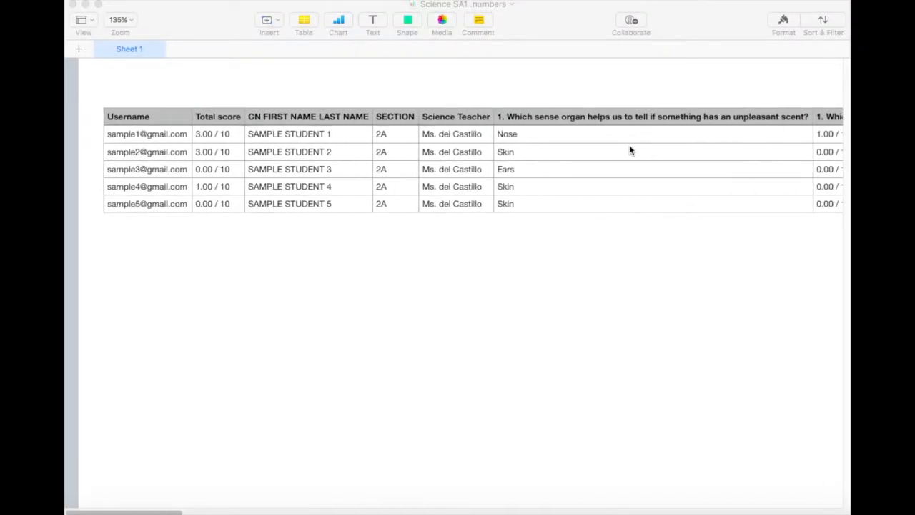
Step: Copy all the cleaned table data into the RESULTS sheet of the Science SA1 (Responses) spreadsheet in Google Sheets
left_click(348, 169)
key("super+a")
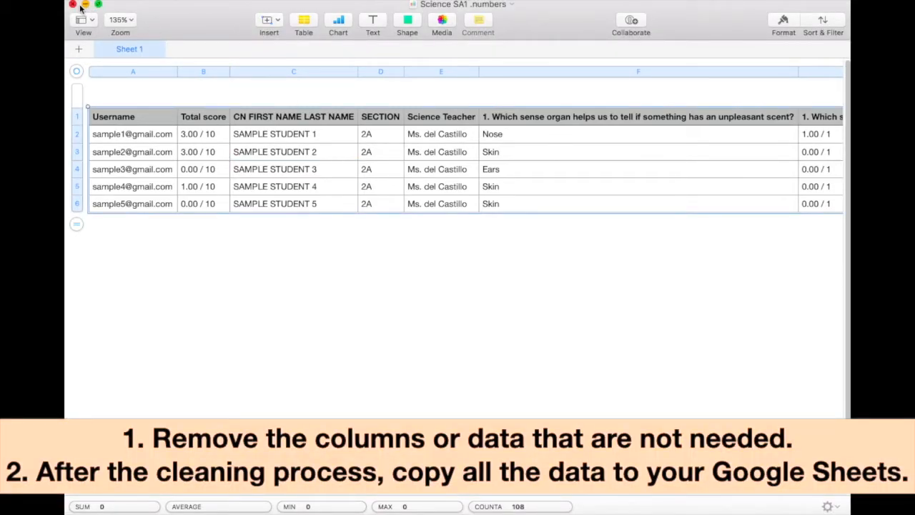
left_click(360, 309)
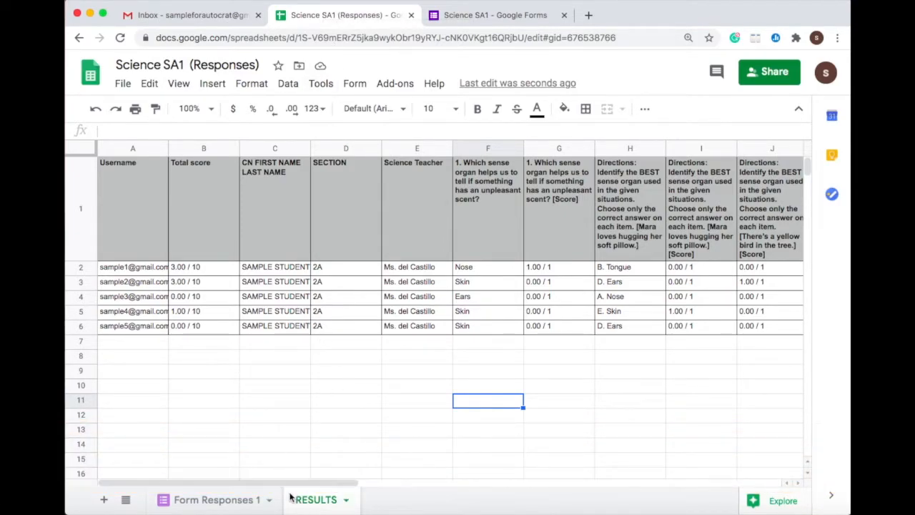
left_click(321, 341)
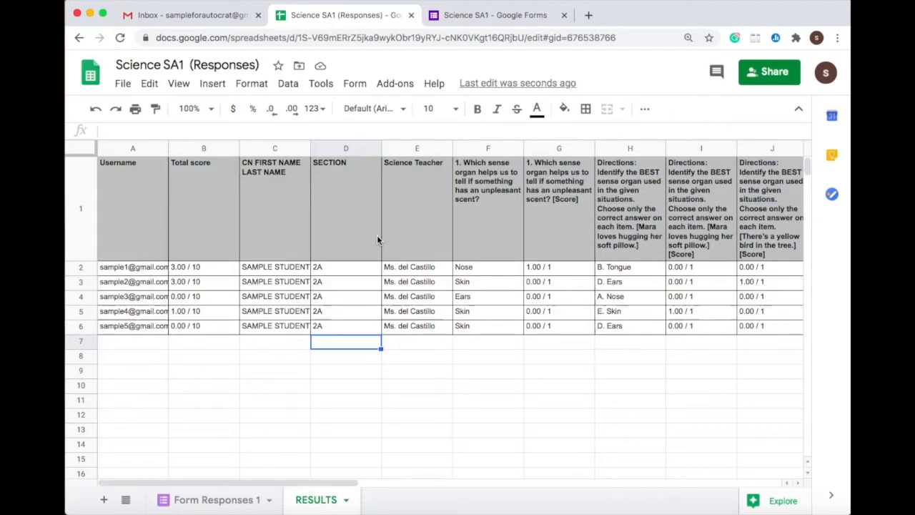
Step: Switch to Gmail, open Google Docs from its app list and create a blank document
left_click(233, 19)
left_click(799, 70)
scroll(695, 367, "down", 5)
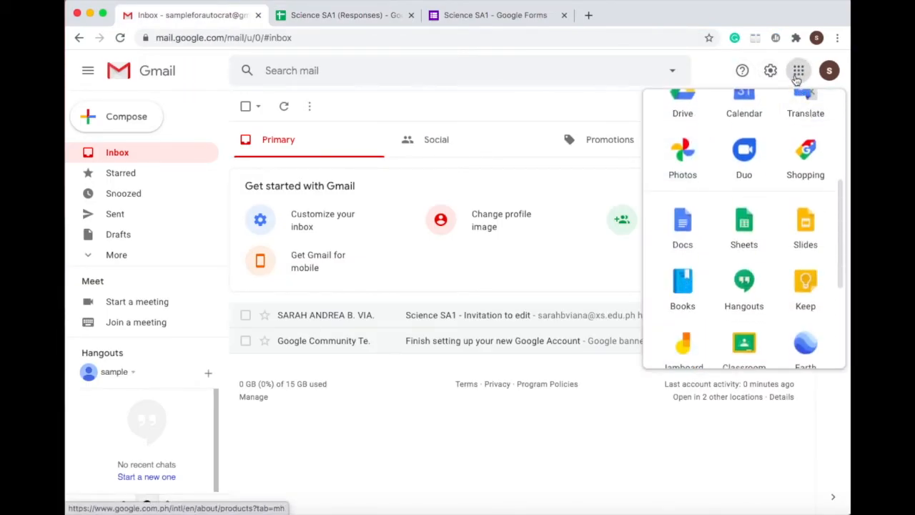
left_click(678, 226)
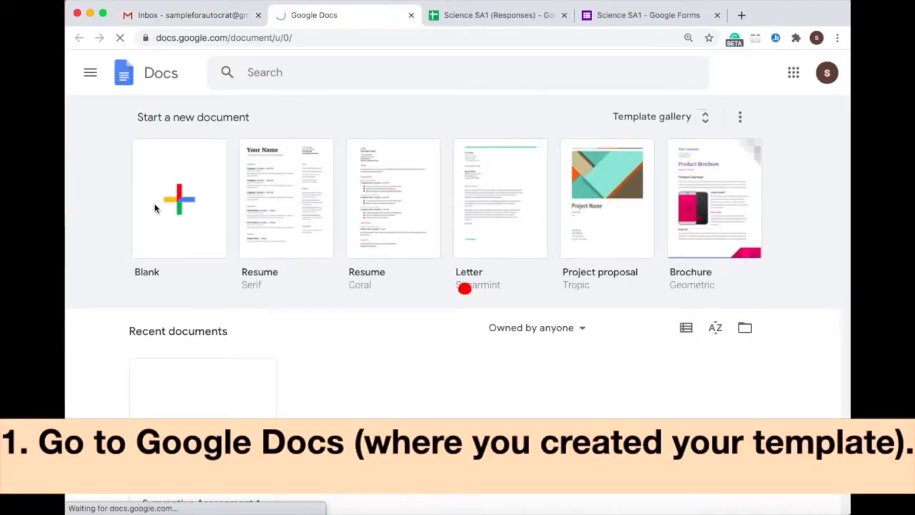
left_click(154, 208)
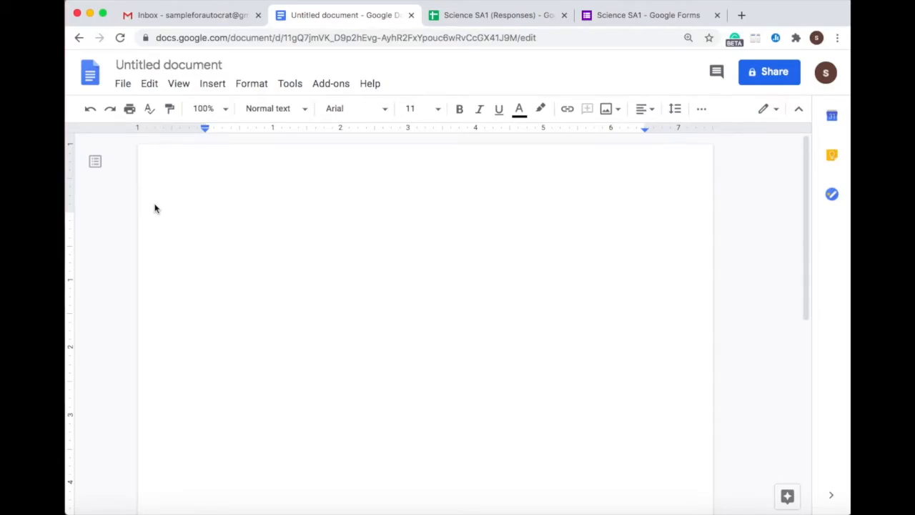
Step: Return to the Google Docs home page and open the Summative Assessment 1 (template) document
left_click(91, 79)
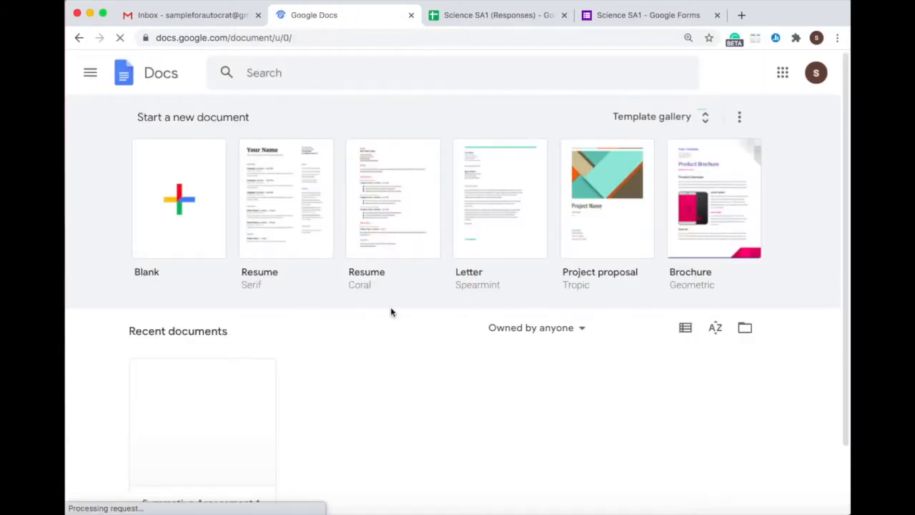
left_click(155, 405)
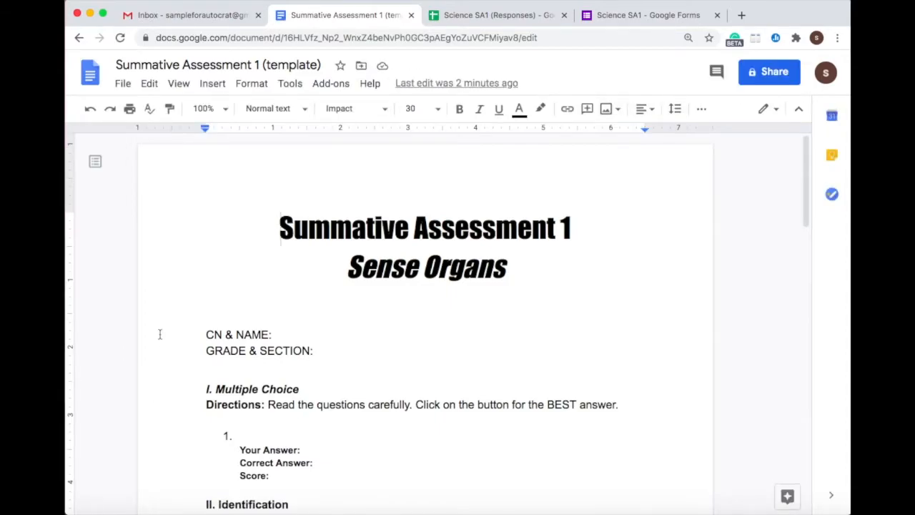
left_click(166, 64)
left_click(328, 329)
Step: Switch back to the Science SA1 (Responses) spreadsheet and check the student name entries in the RESULTS sheet
left_click(498, 14)
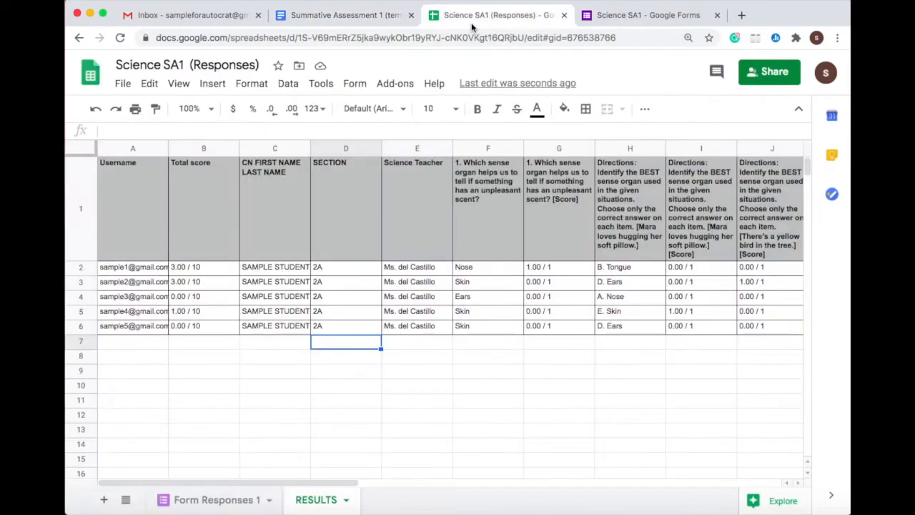
left_click(280, 267)
left_click(276, 296)
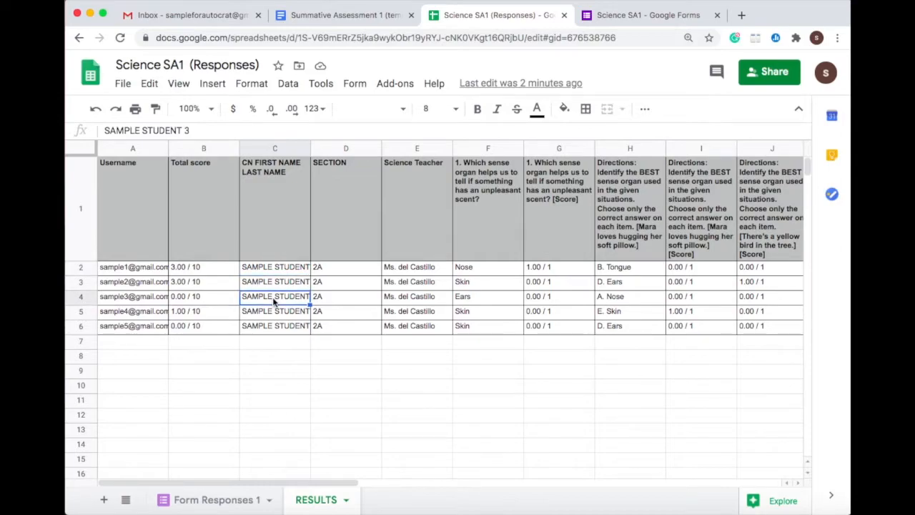
Step: Return to the Summative Assessment 1 (template) document
left_click(408, 325)
left_click(356, 15)
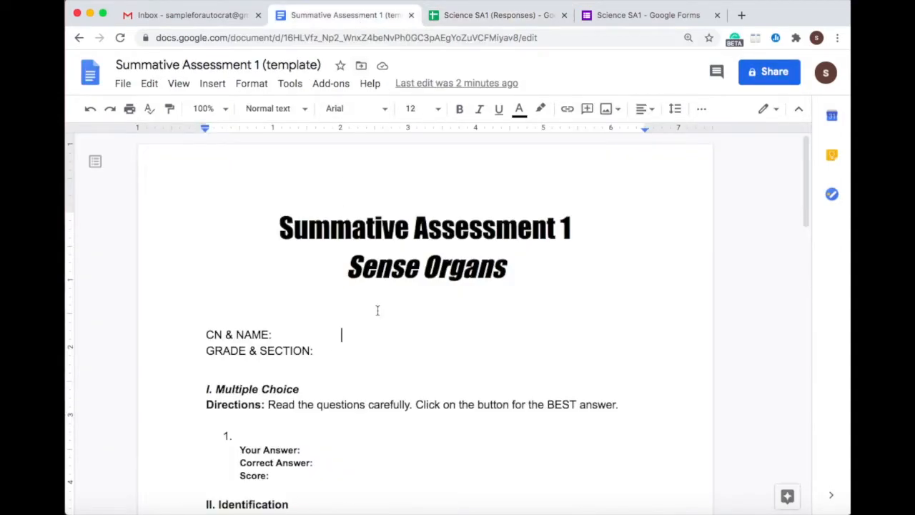
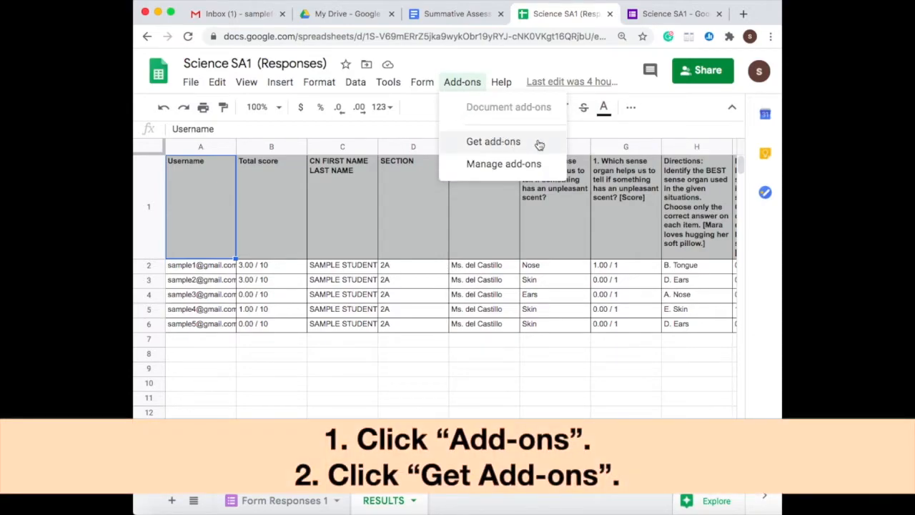
Step: Search the G Suite Marketplace for "autocrat" from the Science SA1 (Responses) spreadsheet and open the Autocrat add-on's page
left_click(493, 142)
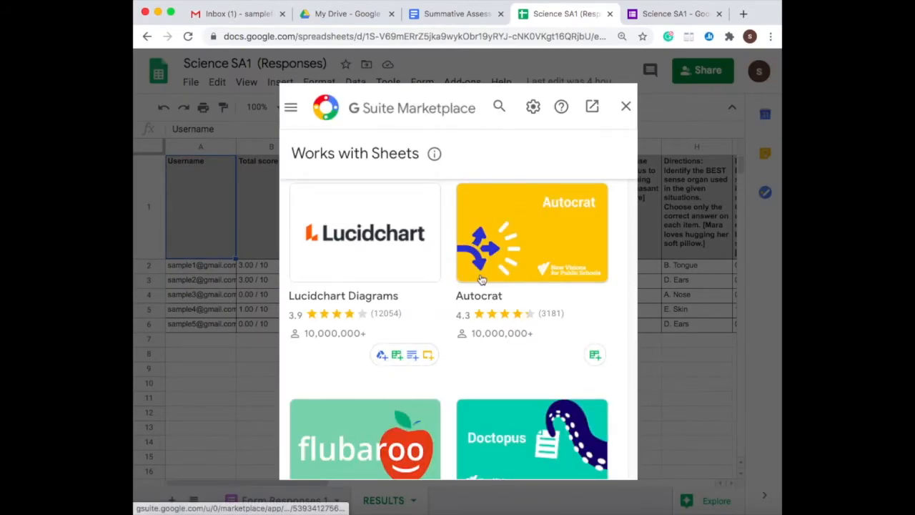
left_click(499, 106)
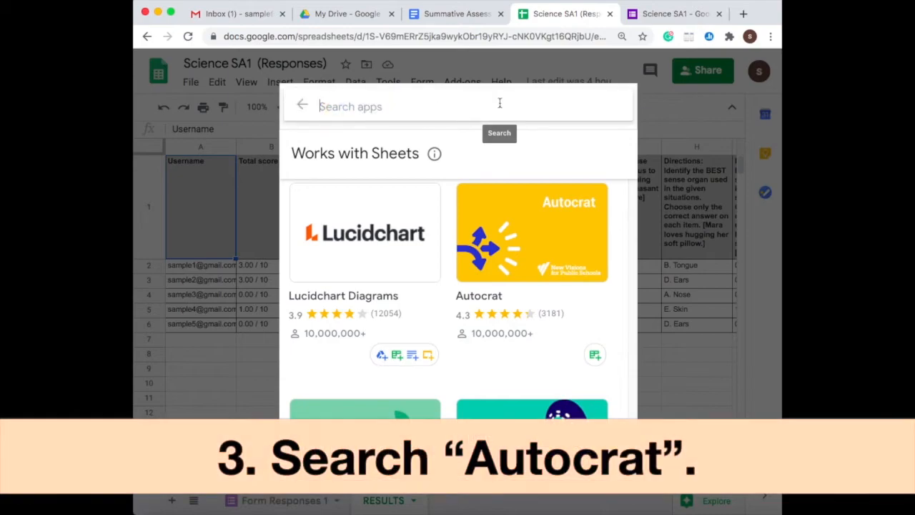
type("autocrat")
left_click(411, 124)
left_click(353, 268)
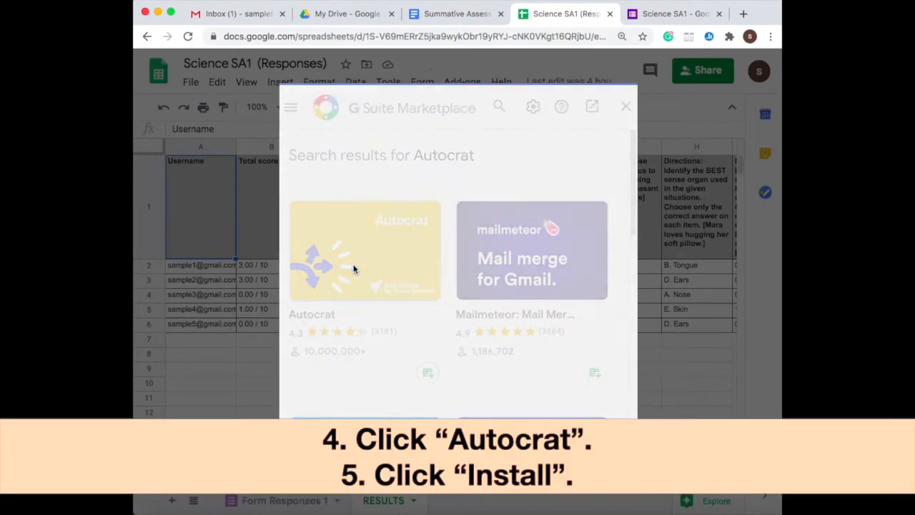
Step: Install the Autocrat add-on, granting it permission with the sample Google account, and close the Marketplace
left_click(435, 260)
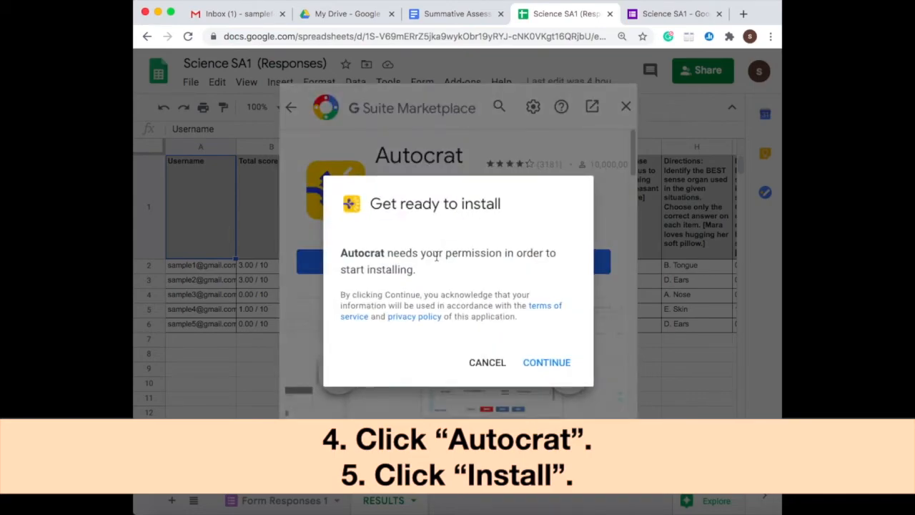
left_click(549, 361)
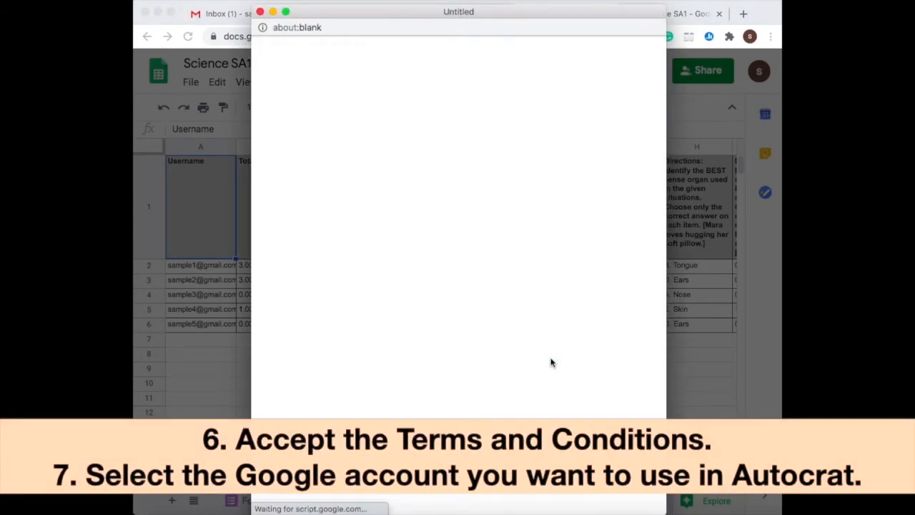
left_click(444, 267)
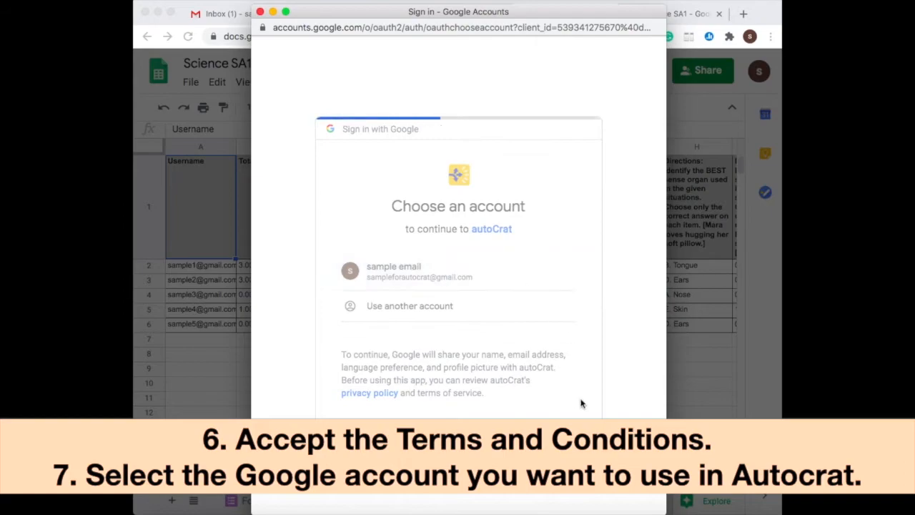
scroll(457, 267, "down", 10)
left_click(544, 467)
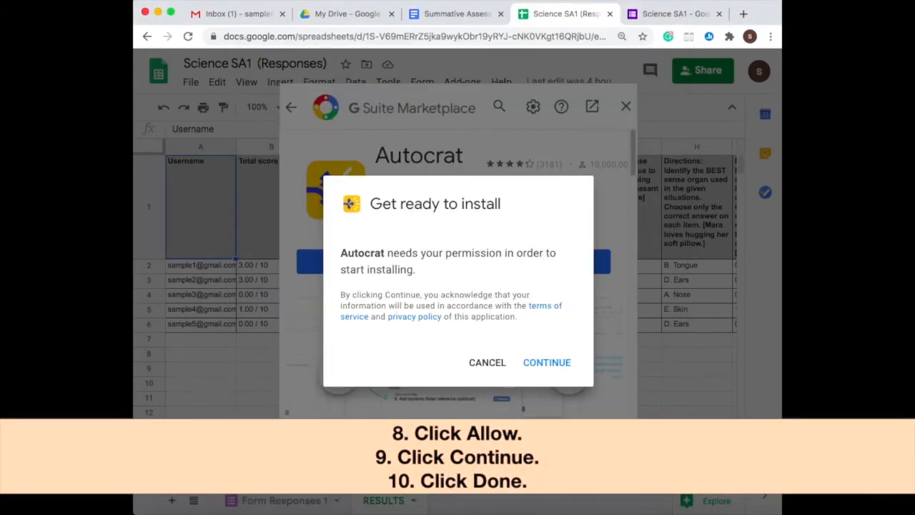
left_click(553, 361)
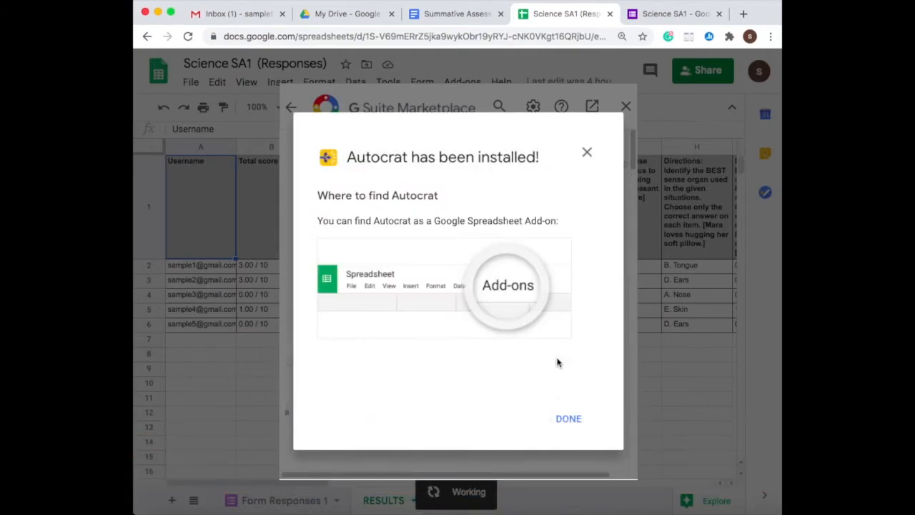
left_click(565, 417)
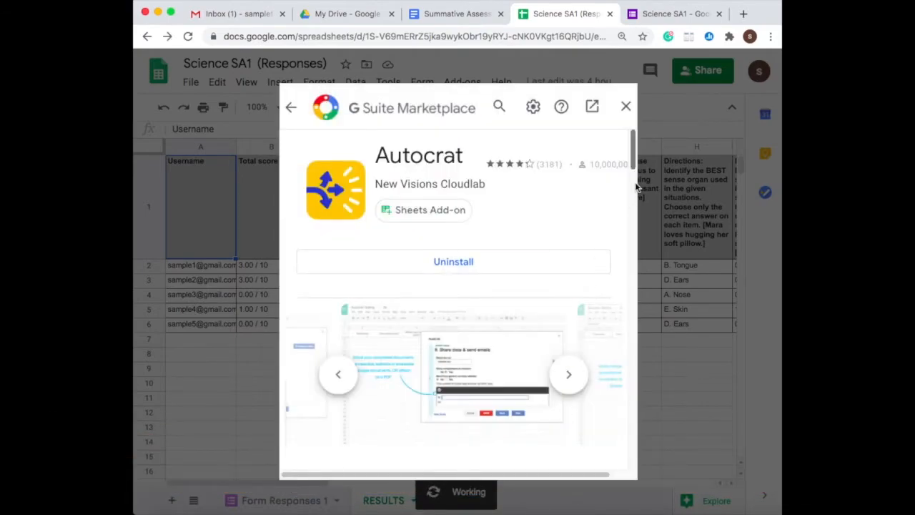
left_click(626, 107)
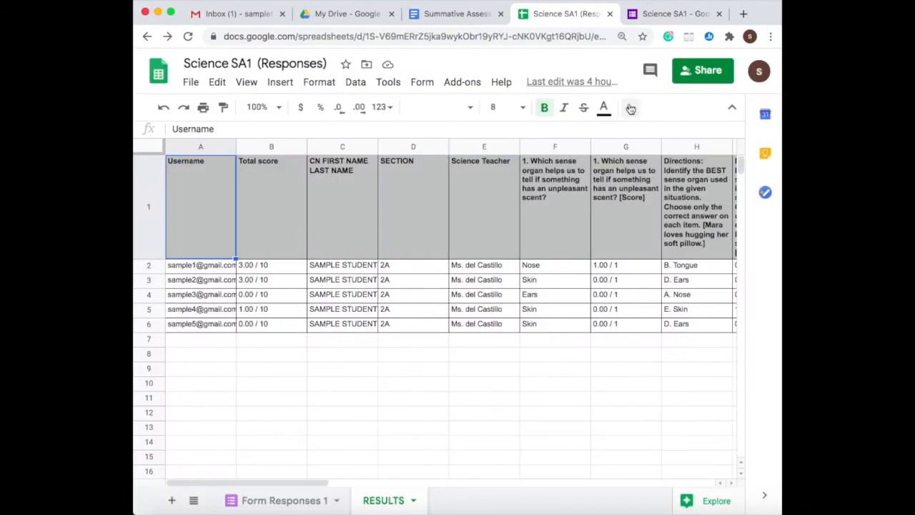
Step: Launch the Autocrat add-on in the Science SA1 (Responses) spreadsheet
left_click(606, 252)
left_click(458, 84)
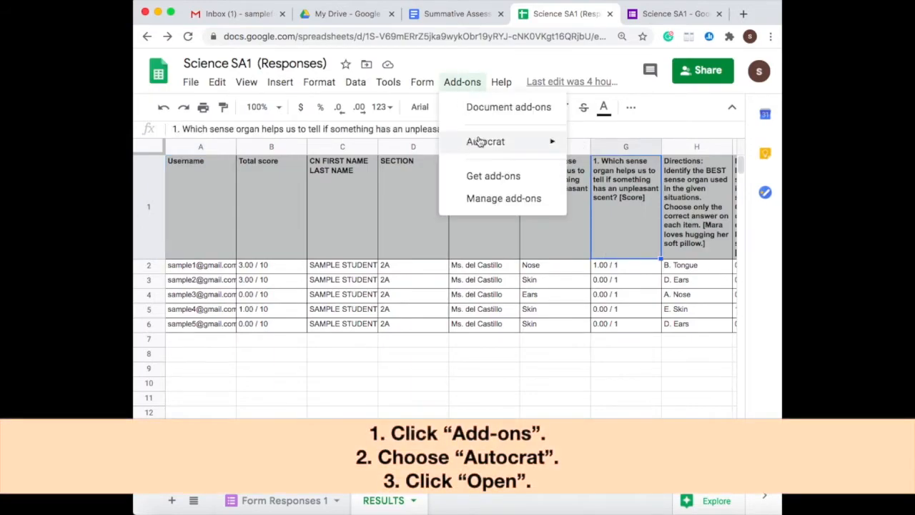
mouse_move(476, 143)
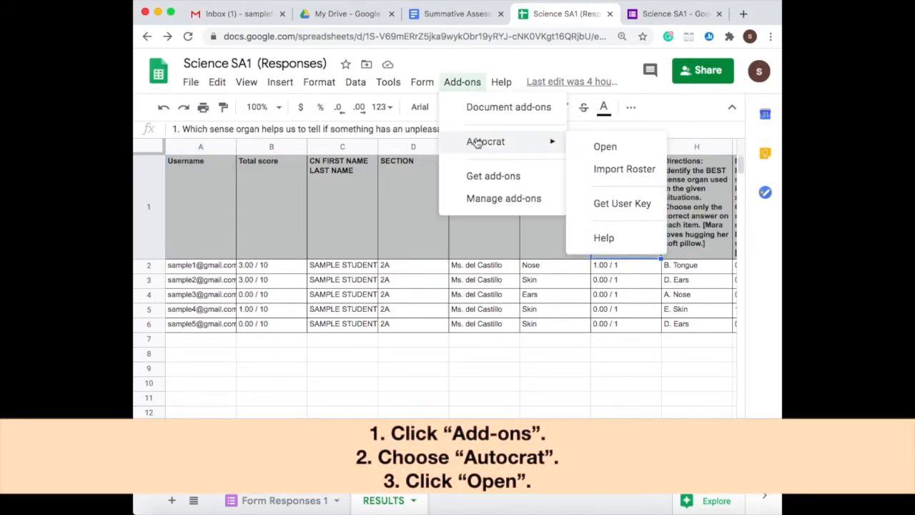
left_click(616, 147)
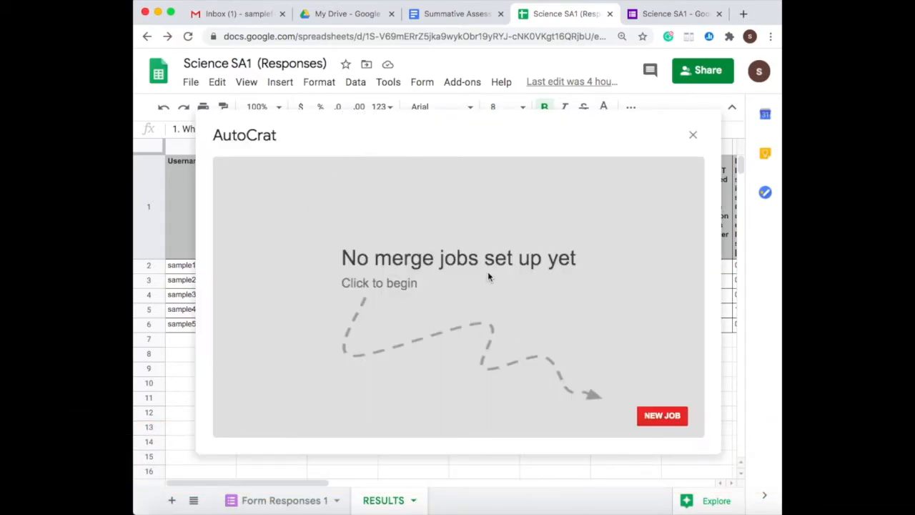
Step: Create a new merge job named SCIENCE TEST RESULT and continue to the template choice
left_click(661, 415)
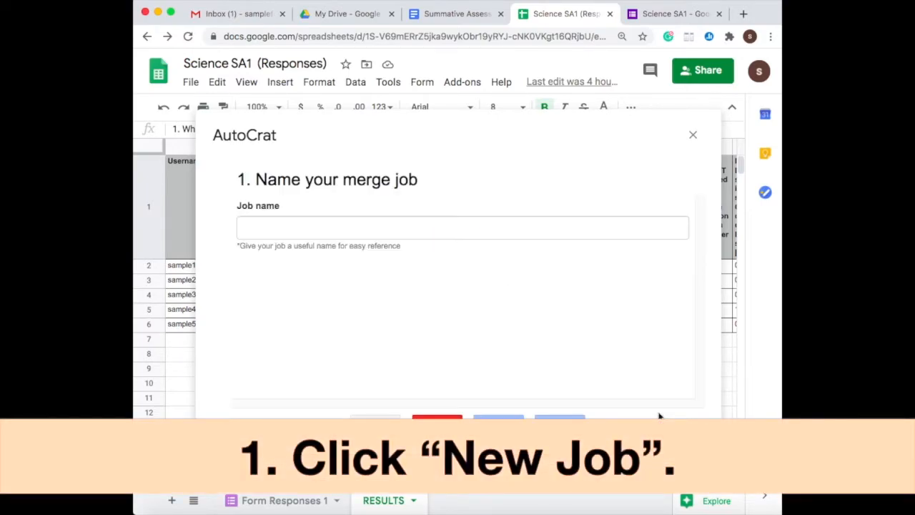
left_click(557, 235)
type("SCIENCE")
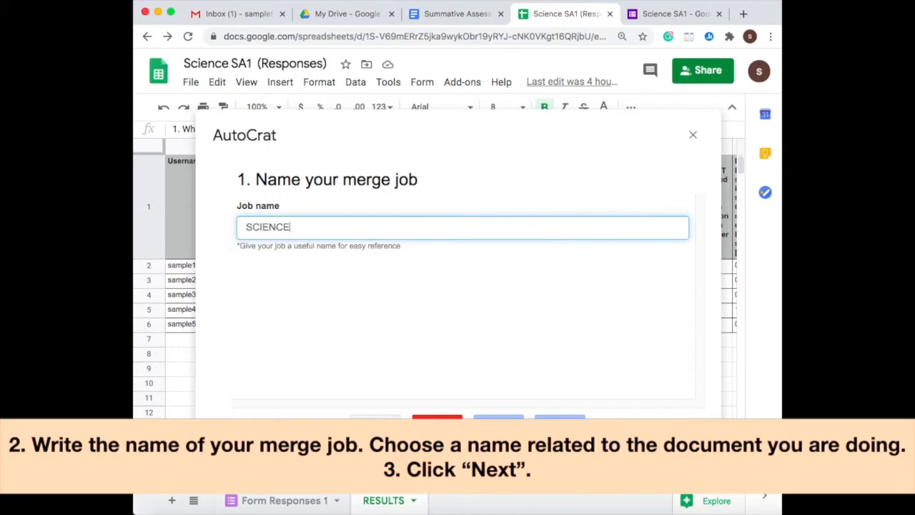
type(" TEST RESULT")
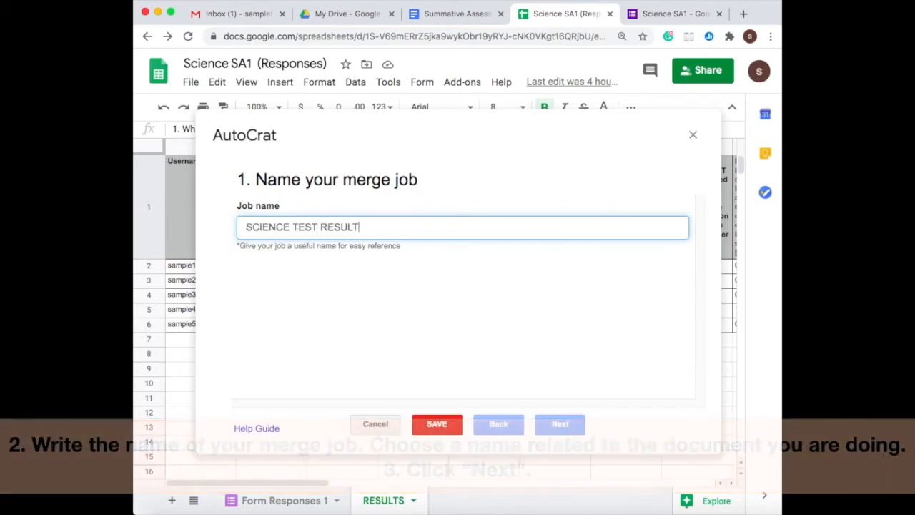
left_click(553, 422)
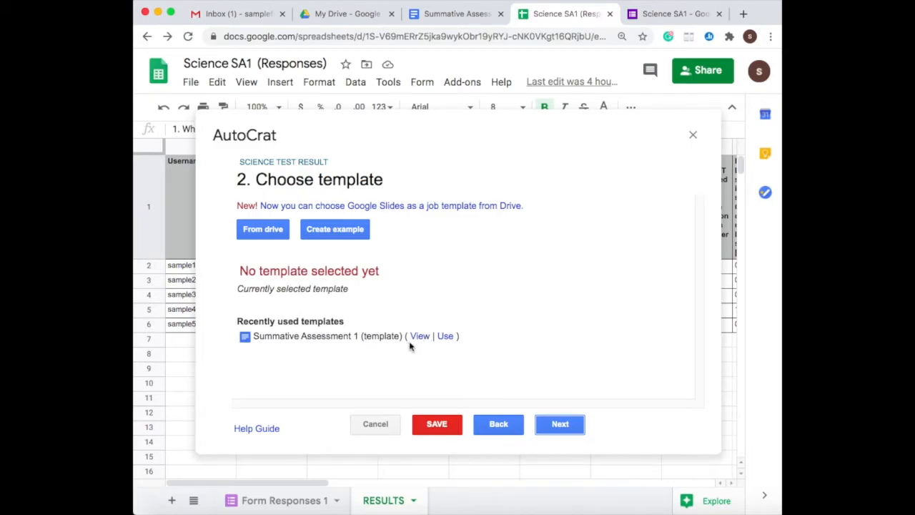
Step: Choose the Summative Assessment 1 document from Drive as the merge template and continue to the data mapping
left_click(272, 230)
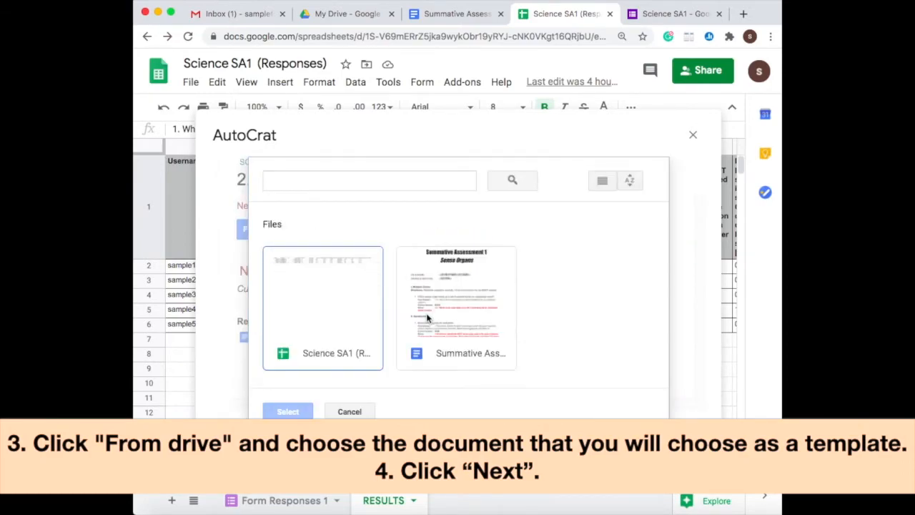
left_click(462, 298)
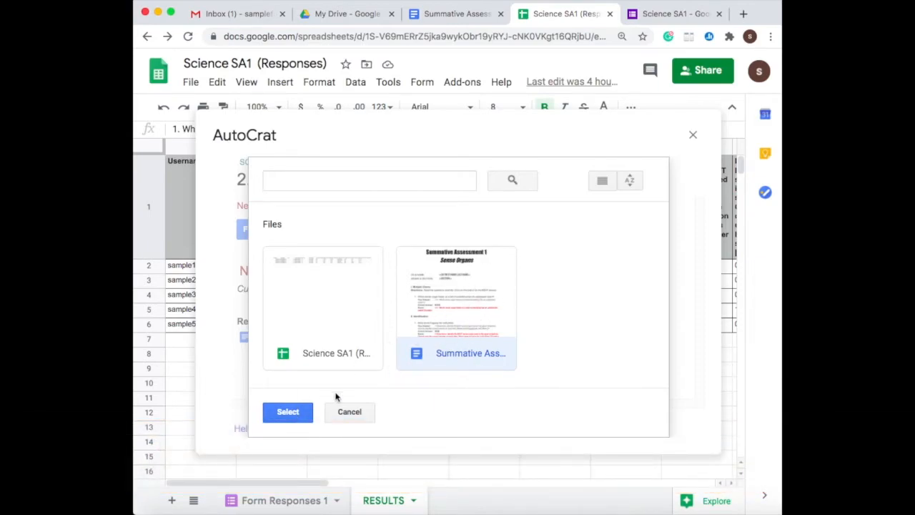
left_click(287, 416)
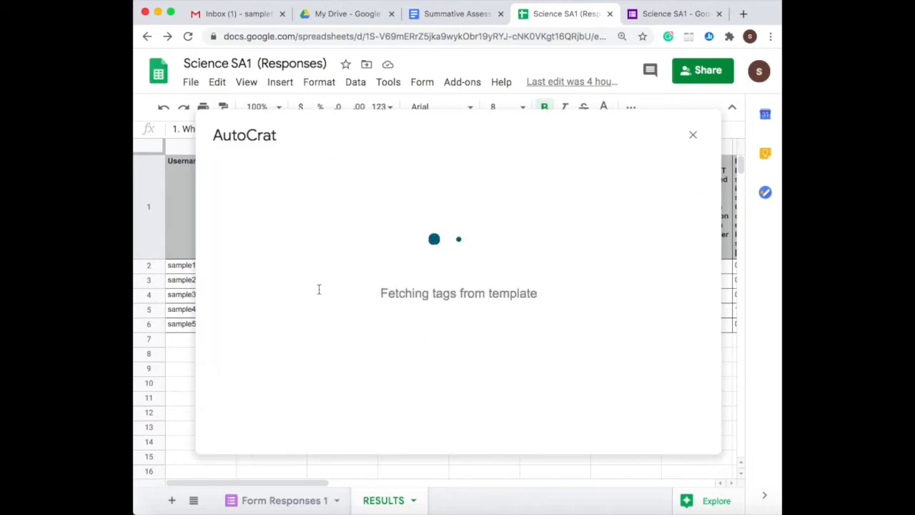
left_click(558, 423)
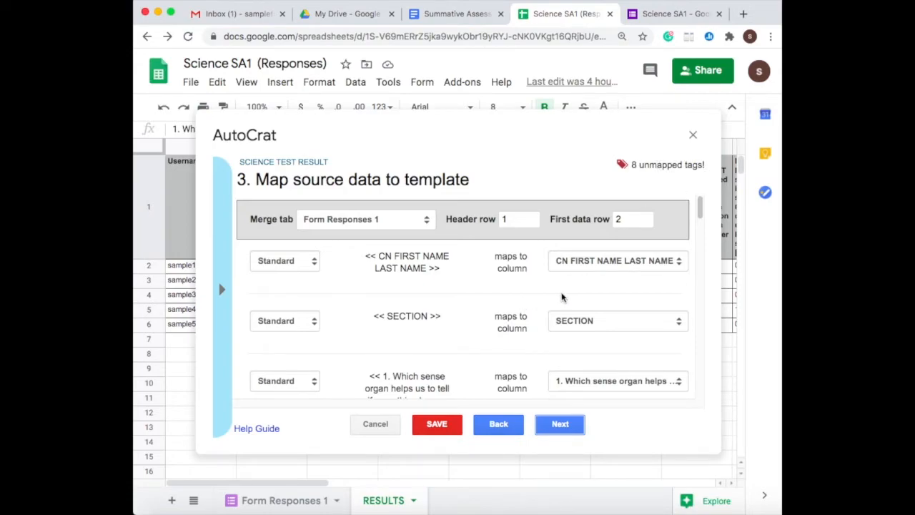
Step: Set the merge tab for the source data mapping to RESULTS
scroll(563, 297, "down", 2)
scroll(562, 297, "up", 2)
left_click(371, 219)
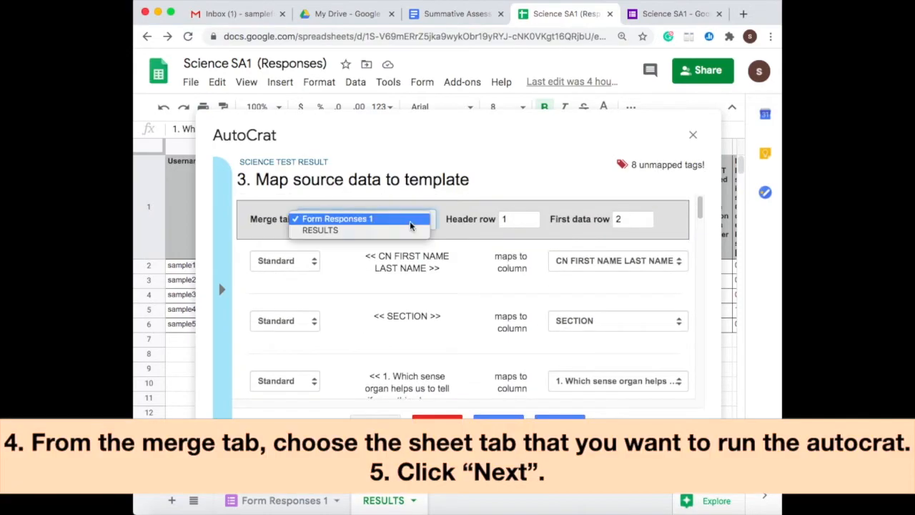
left_click(371, 230)
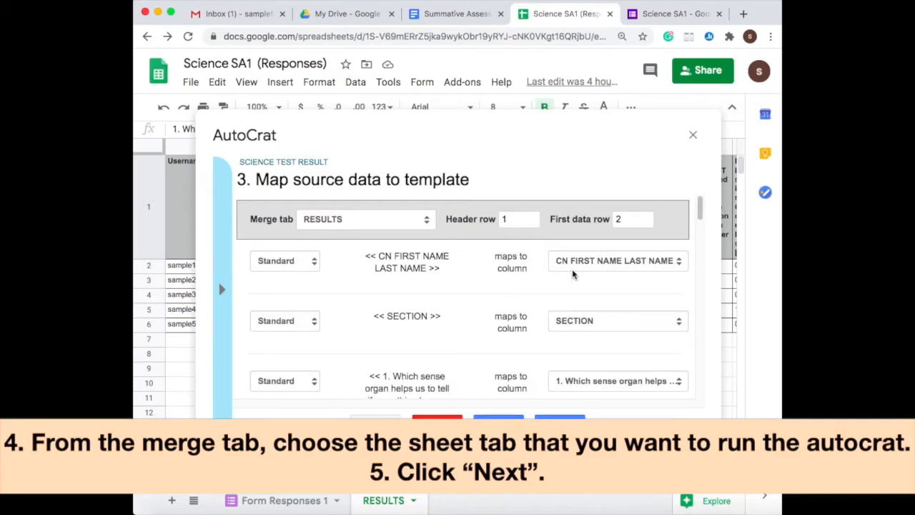
Step: Review which RESULTS column each template tag is mapped to, from the student's name to the last question's score
scroll(532, 320, "down", 2)
scroll(532, 320, "down", 5)
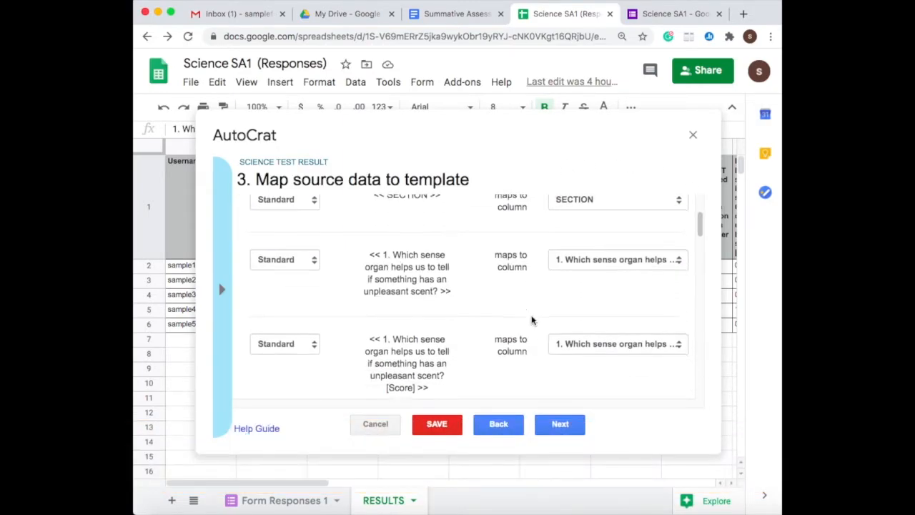
scroll(532, 321, "down", 5)
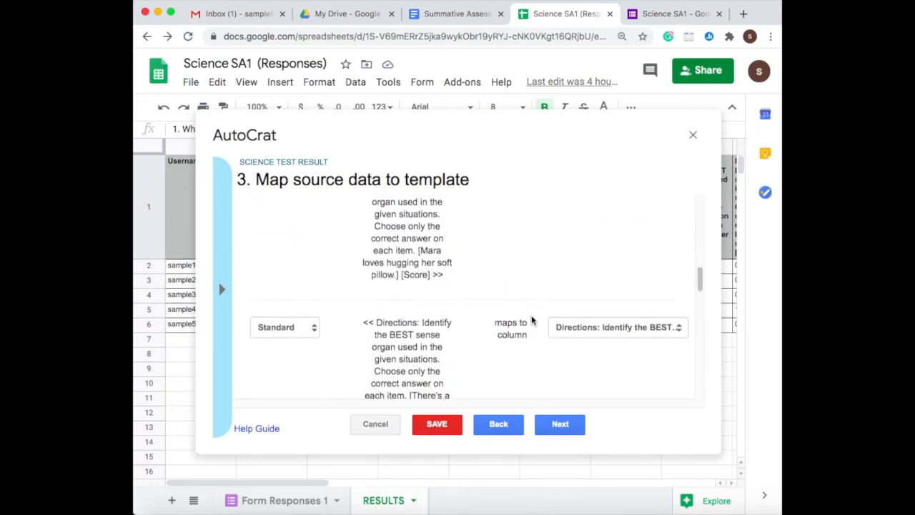
scroll(532, 320, "down", 2)
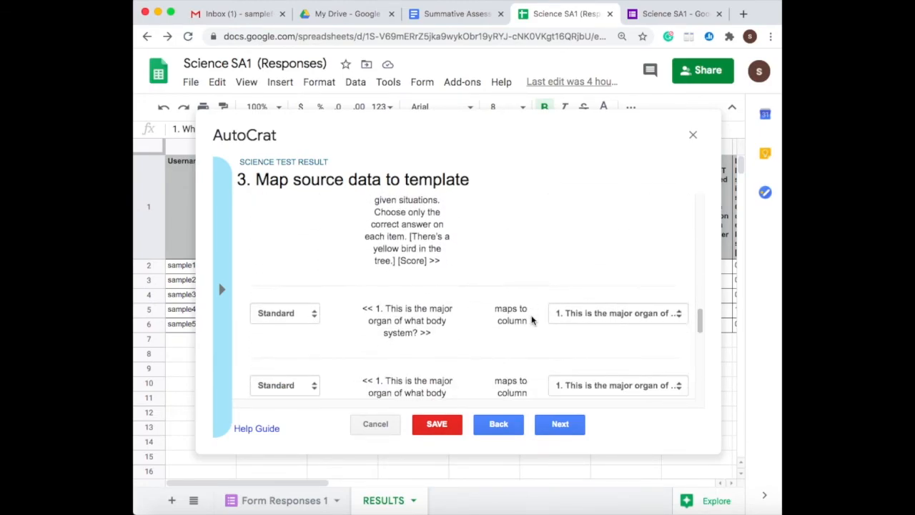
scroll(531, 321, "down", 2)
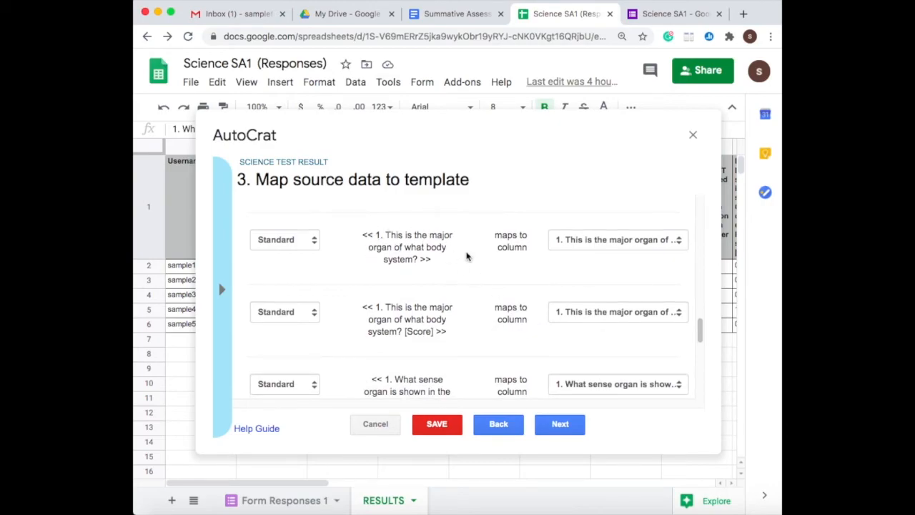
scroll(466, 256, "down", 10)
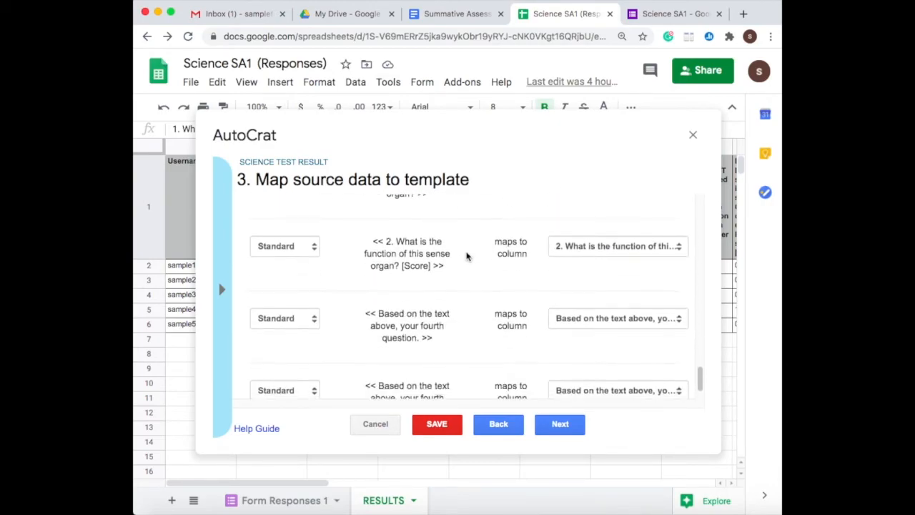
scroll(467, 256, "up", 15)
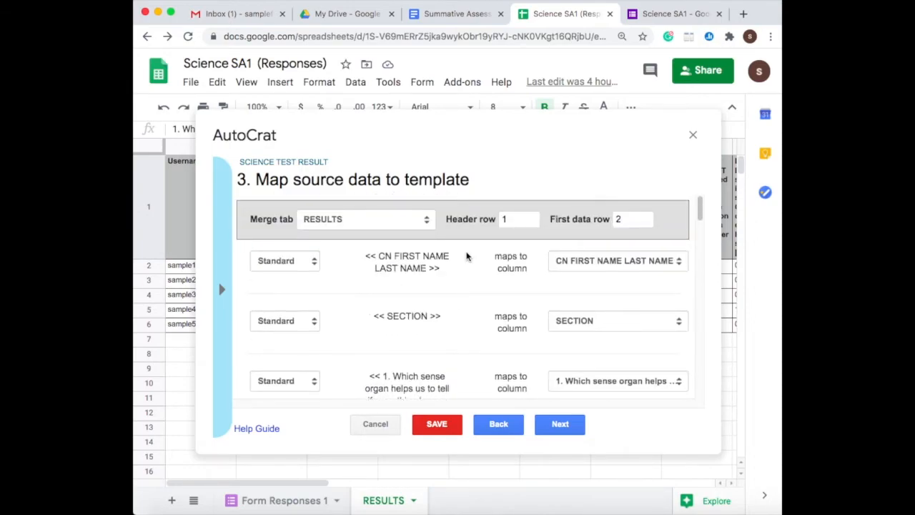
Step: Continue to the merge job's file settings and copy the <<CN FIRST NAME LAST NAME>> tag from the template document for the file name
left_click(560, 424)
left_click(494, 224)
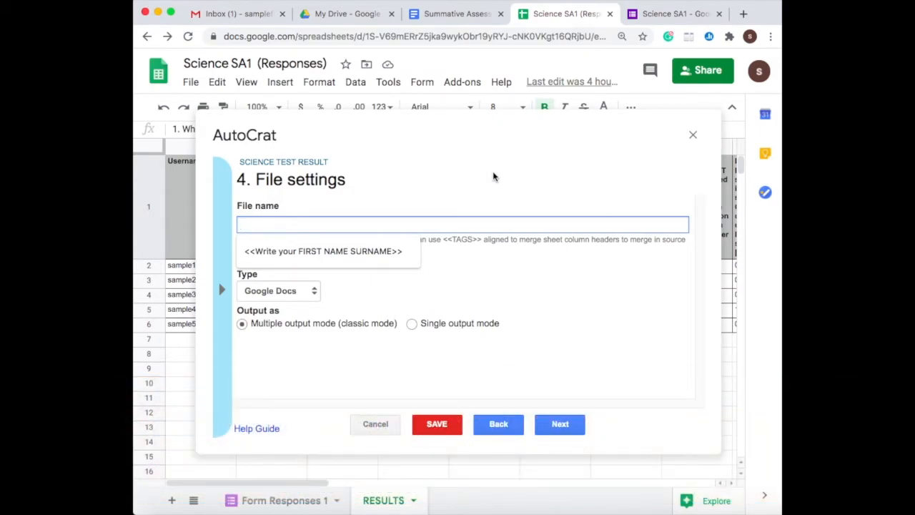
left_click(471, 15)
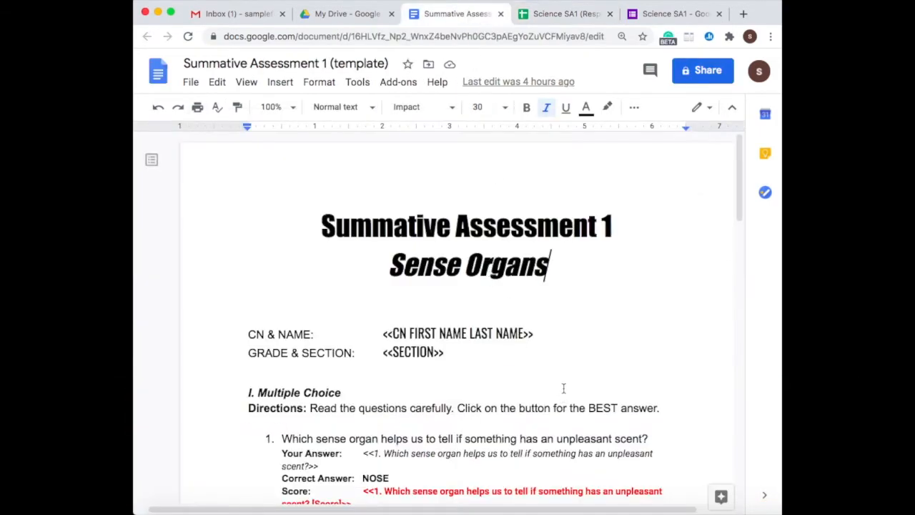
left_click_drag(546, 335, 451, 341)
left_click(451, 340)
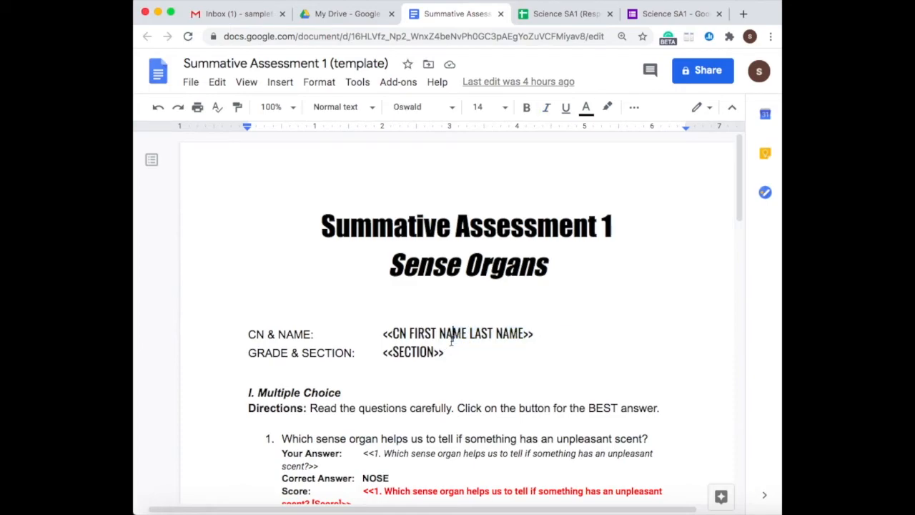
left_click_drag(532, 336, 379, 334)
key("super+c")
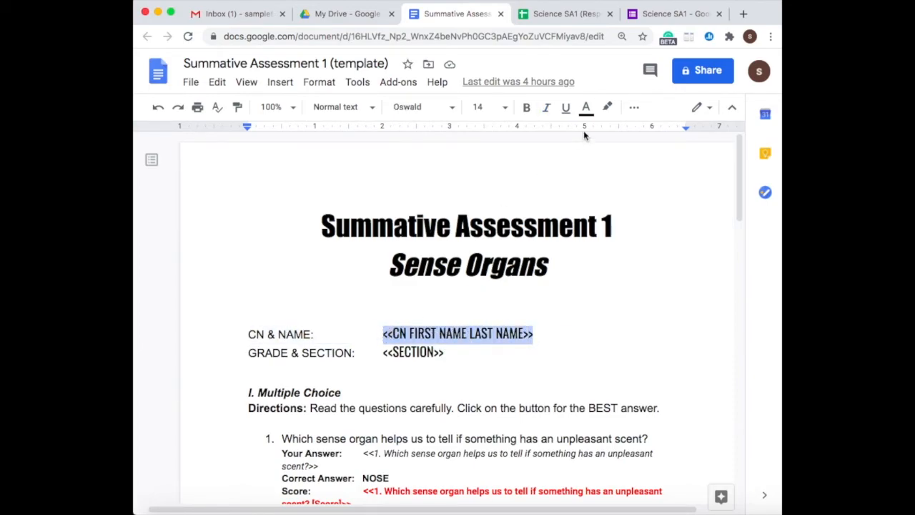
Step: Set the merged files' name to the <<CN FIRST NAME LAST NAME>> tag and their type to PDF
left_click(572, 16)
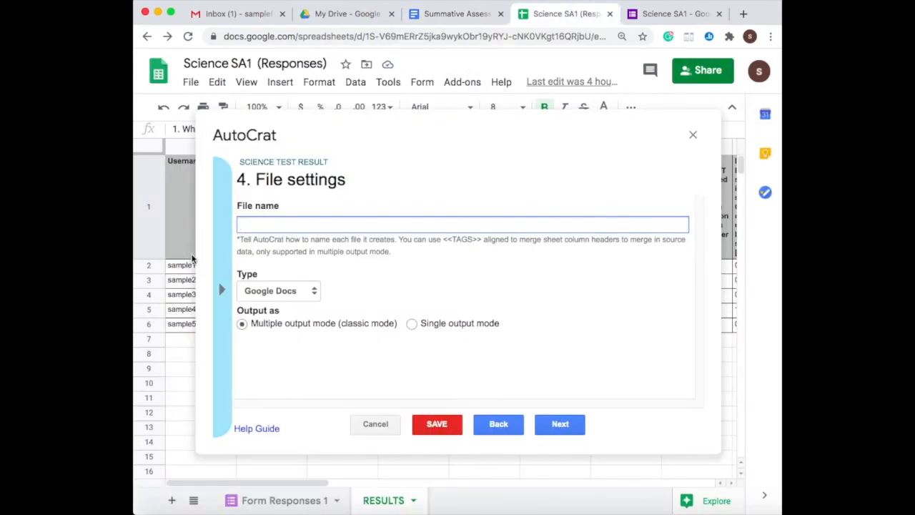
left_click(295, 221)
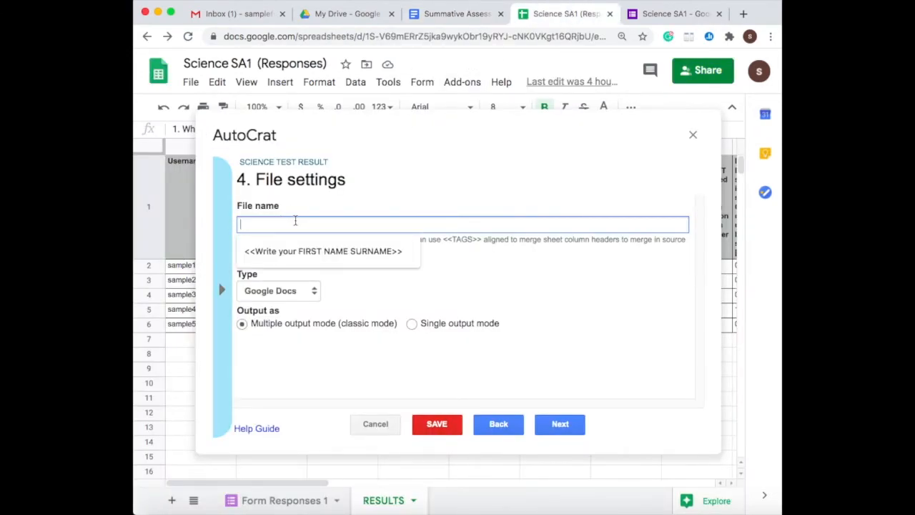
key("super+v")
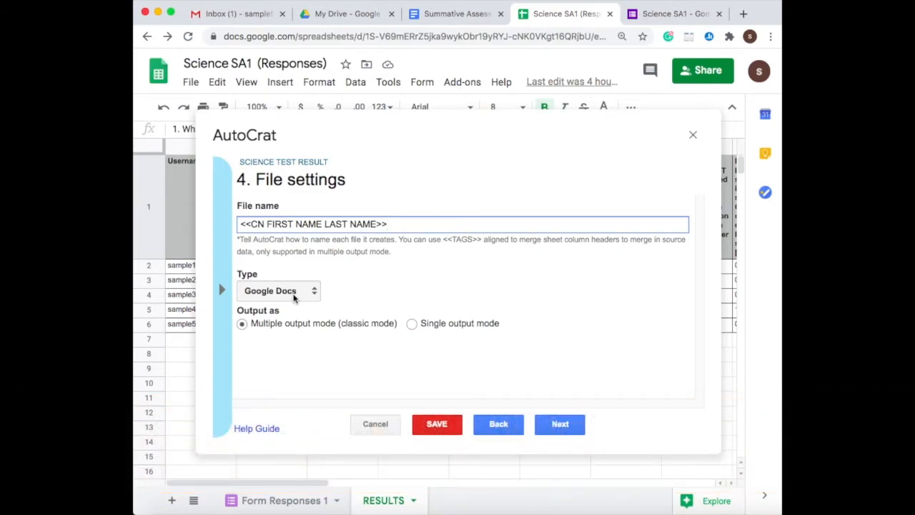
left_click(293, 296)
left_click(287, 303)
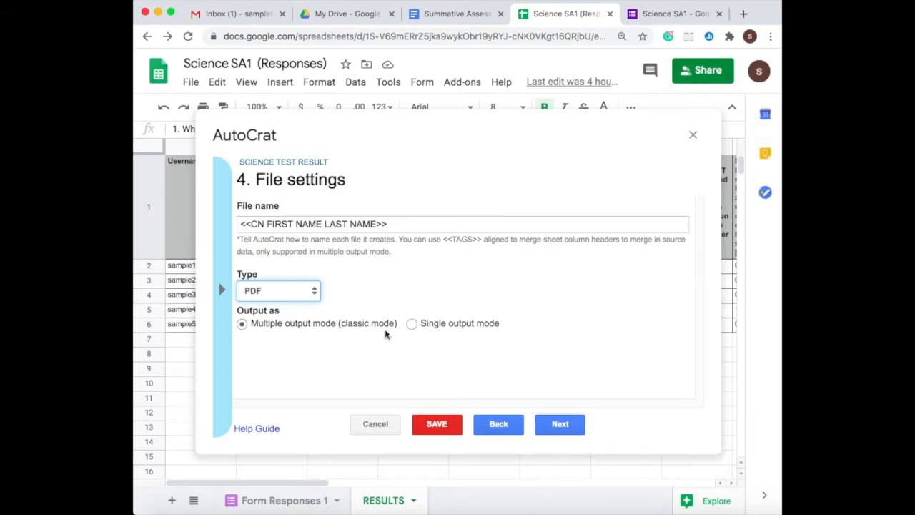
Step: Keep My Drive as the destination folder and continue to the sharing settings without a dynamic folder reference or merge condition
left_click(567, 427)
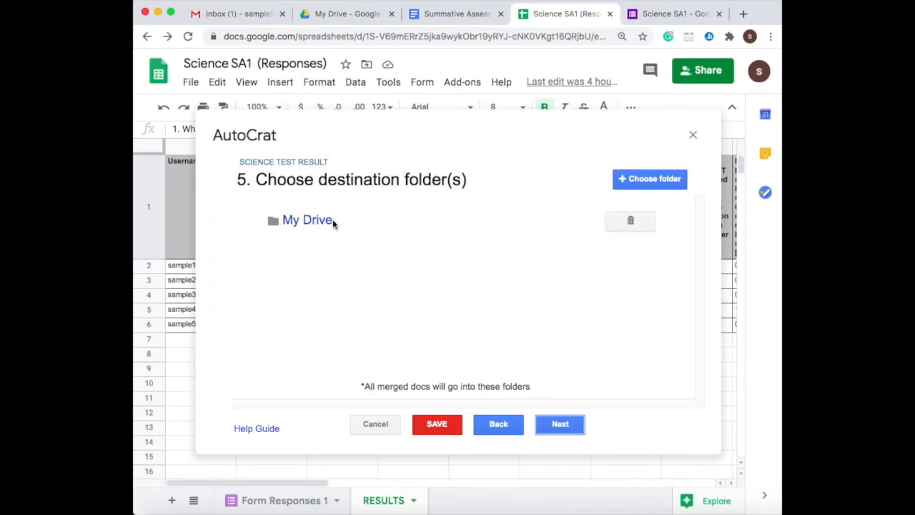
left_click(565, 429)
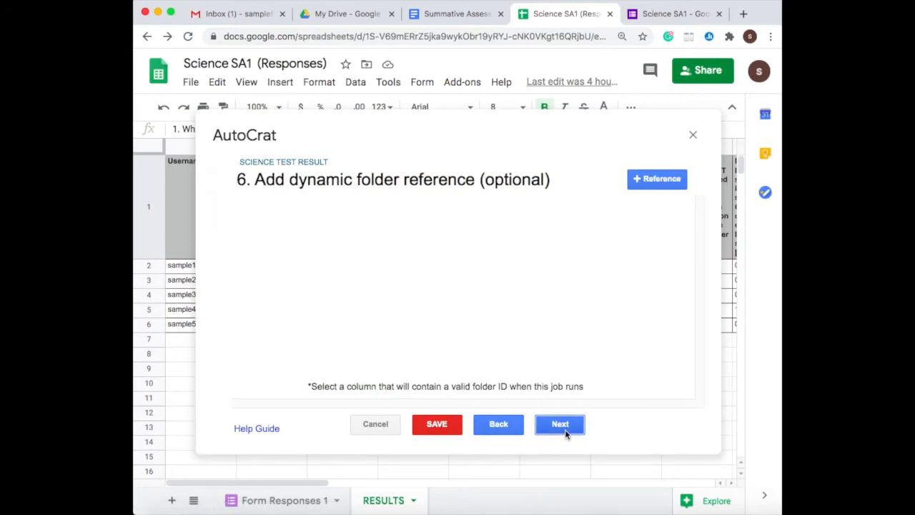
left_click(571, 428)
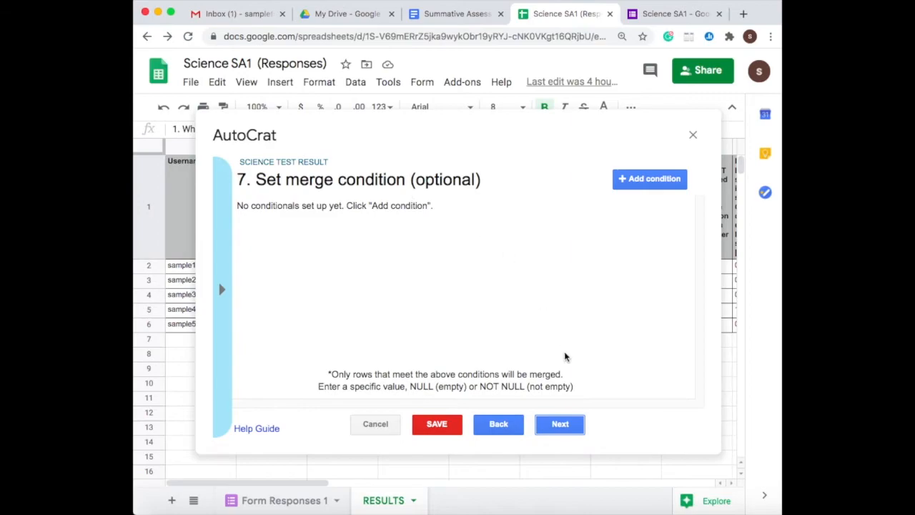
left_click(562, 426)
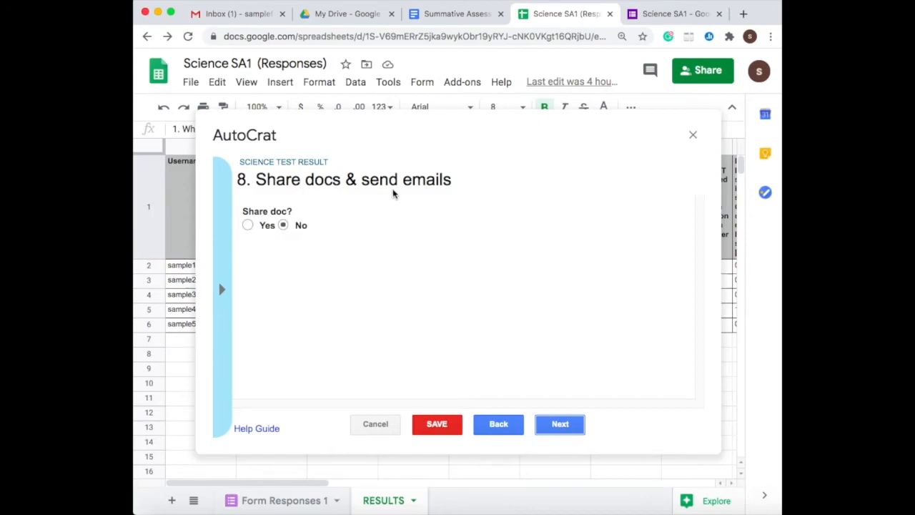
Step: Turn on sharing for the merged documents, keeping the remaining sharing options at their defaults
left_click(248, 226)
scroll(423, 339, "down", 3)
scroll(423, 339, "up", 3)
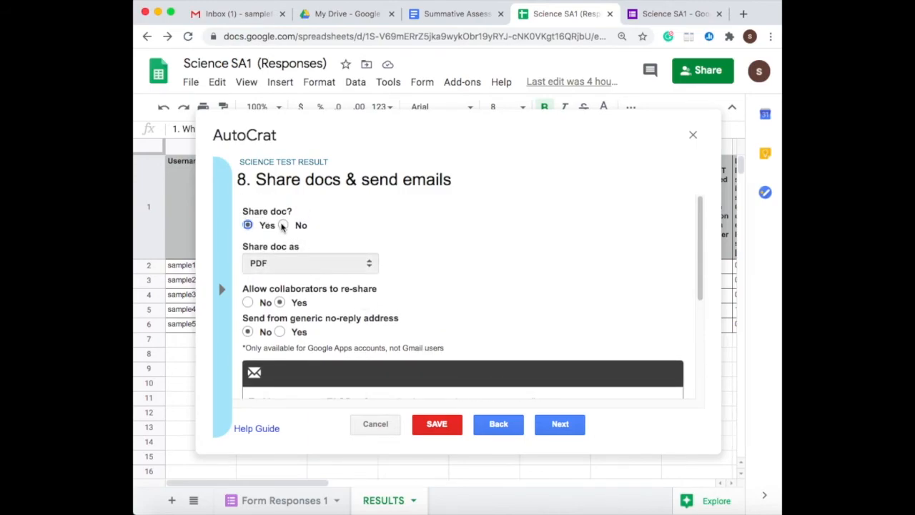
scroll(315, 259, "down", 1)
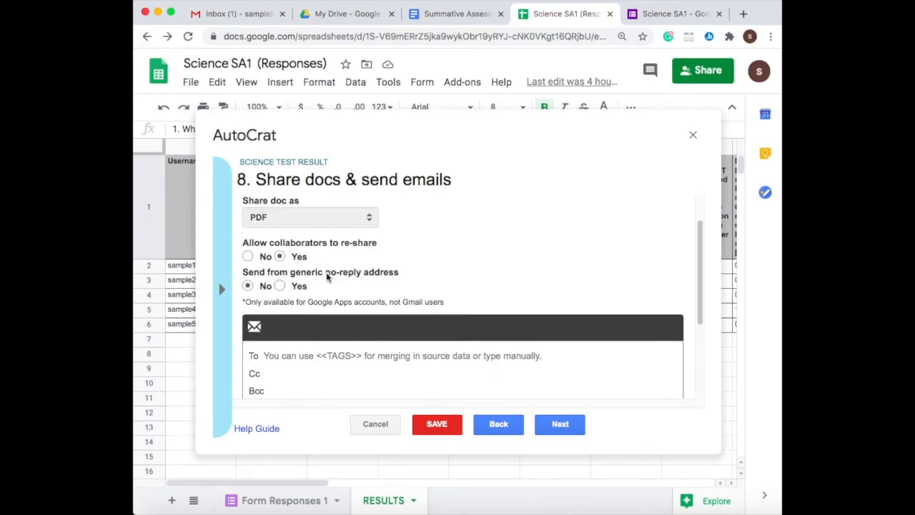
Step: Address the email to the <<Username>> tag, copying the tag name from the header of the RESULTS sheet's first column
mouse_move(336, 283)
scroll(336, 283, "down", 3)
left_click(342, 285)
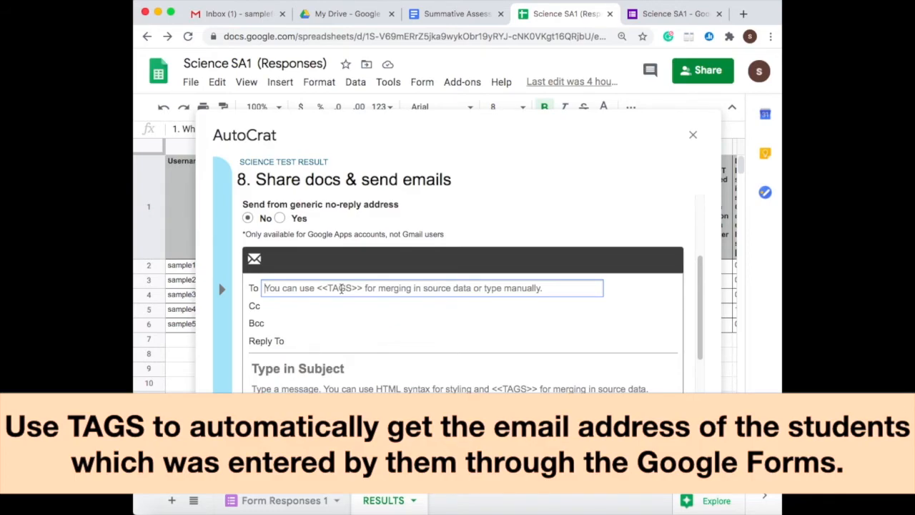
scroll(342, 287, "up", 5)
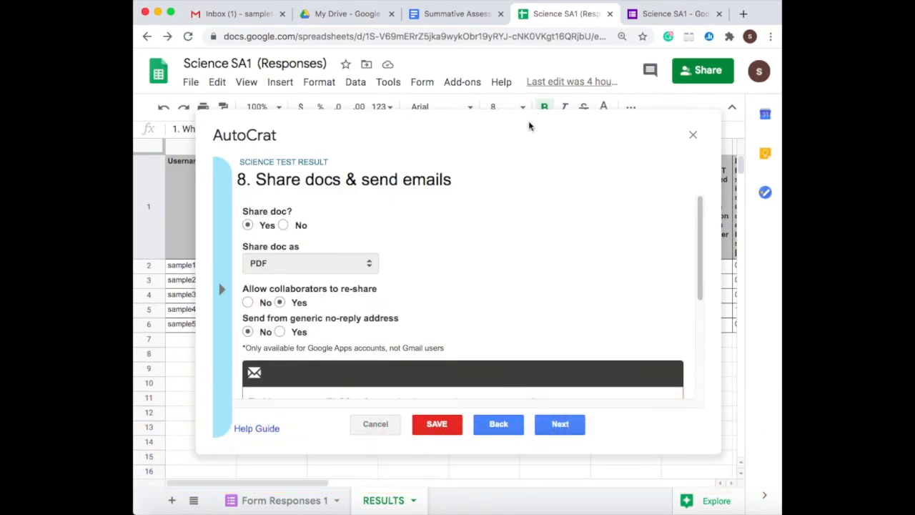
left_click(179, 232)
double_click(181, 129)
key("super+c")
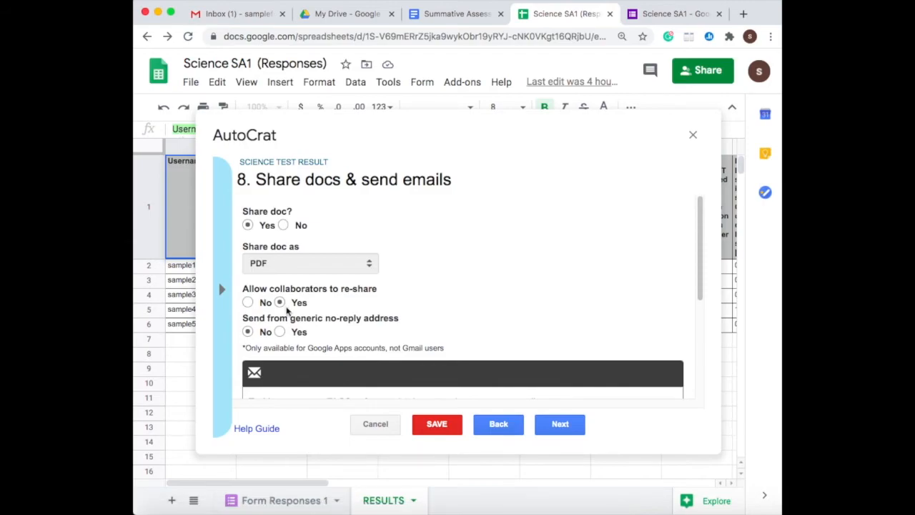
scroll(318, 372, "down", 3)
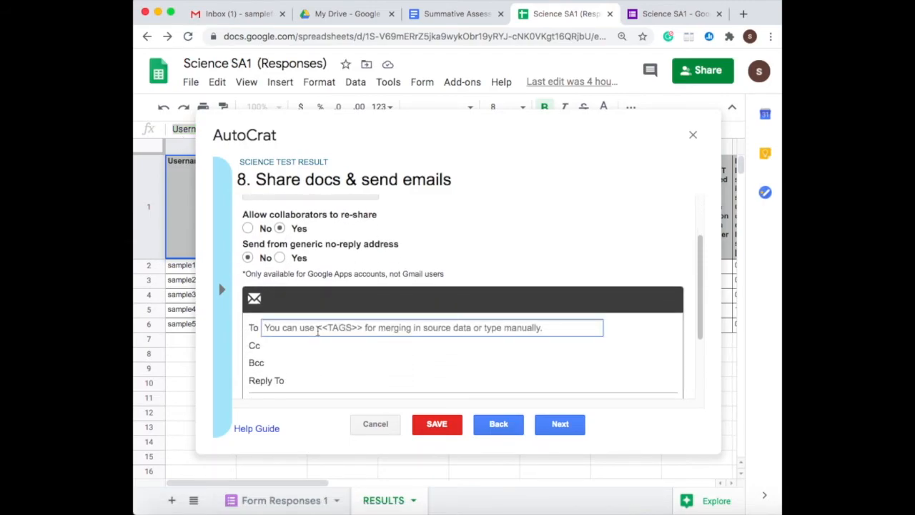
key("super+v")
type(">>")
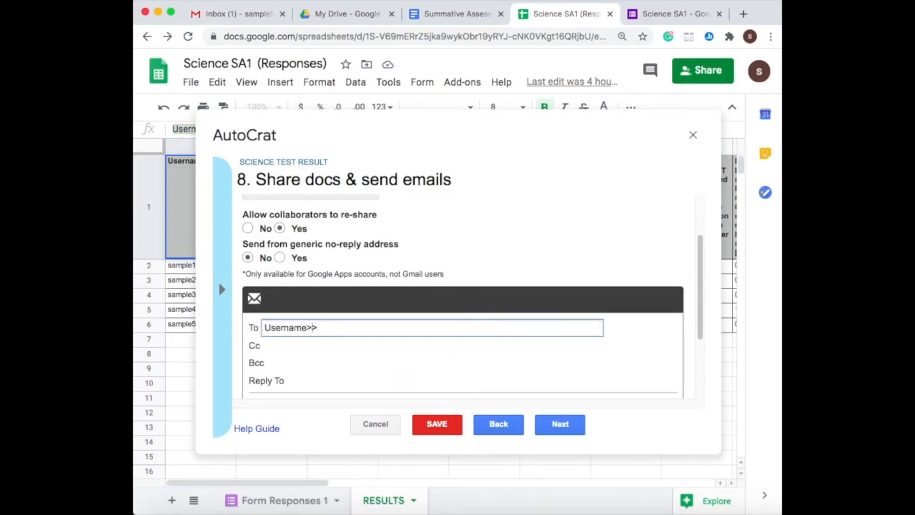
type("<<")
Step: Set the email subject to SCIENCE TEST RESULT
scroll(396, 350, "down", 3)
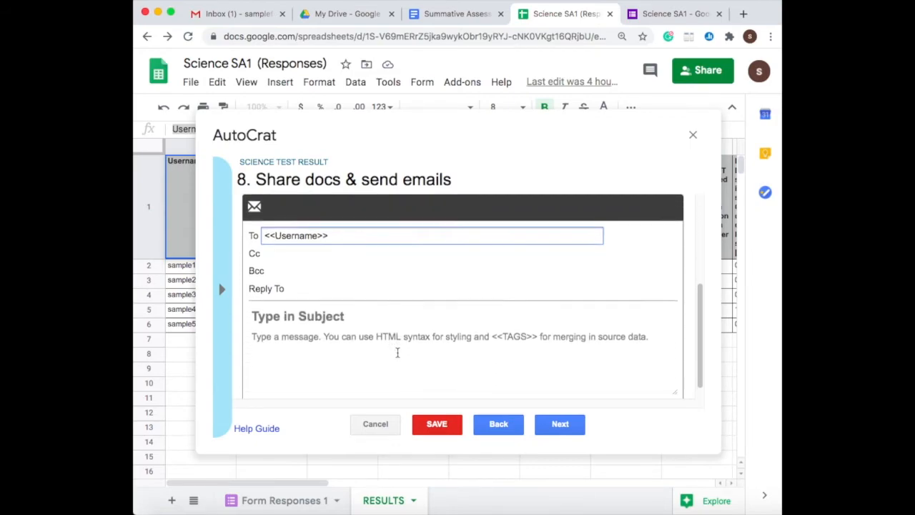
left_click(337, 302)
type("SCIENCE TEST RESULT")
Step: Write the email message "Hello <<CN FIRST NAME LAST NAME>>," followed by "Please see the attached file." and "Thank you." as separate paragraphs
left_click(390, 320)
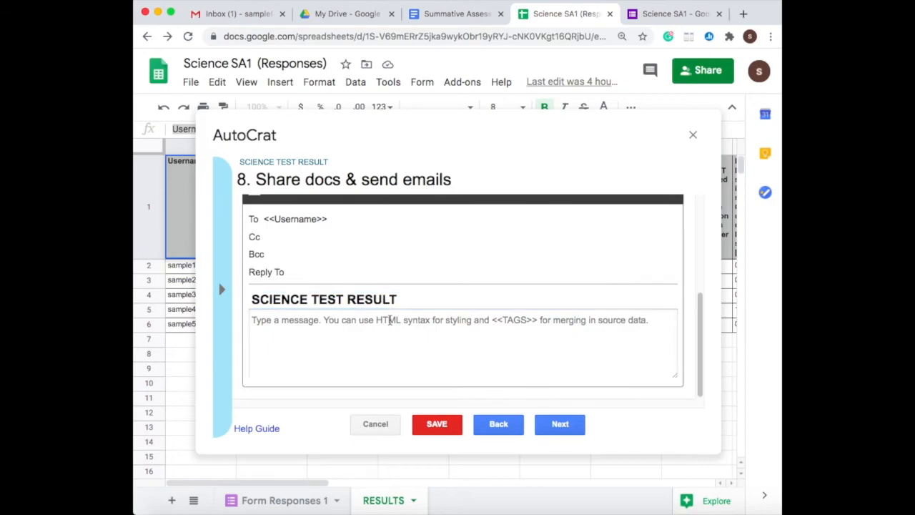
type("Hello <<")
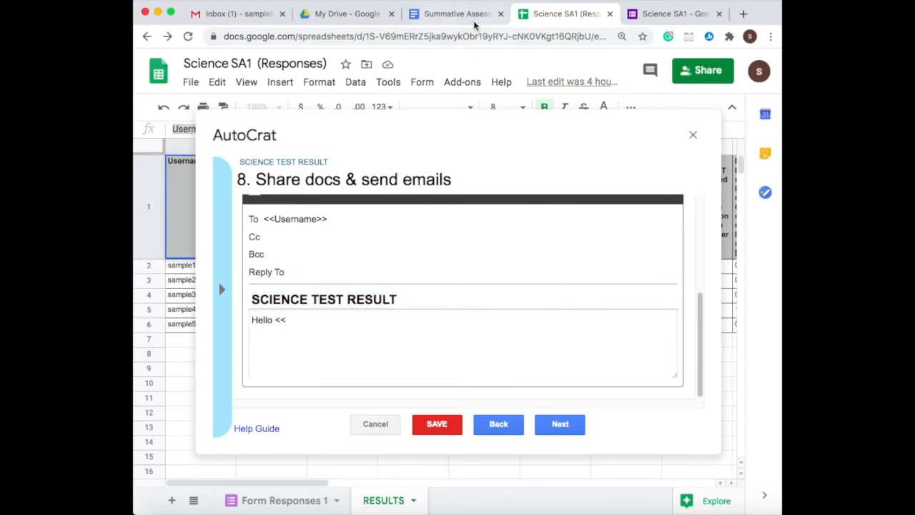
left_click(470, 23)
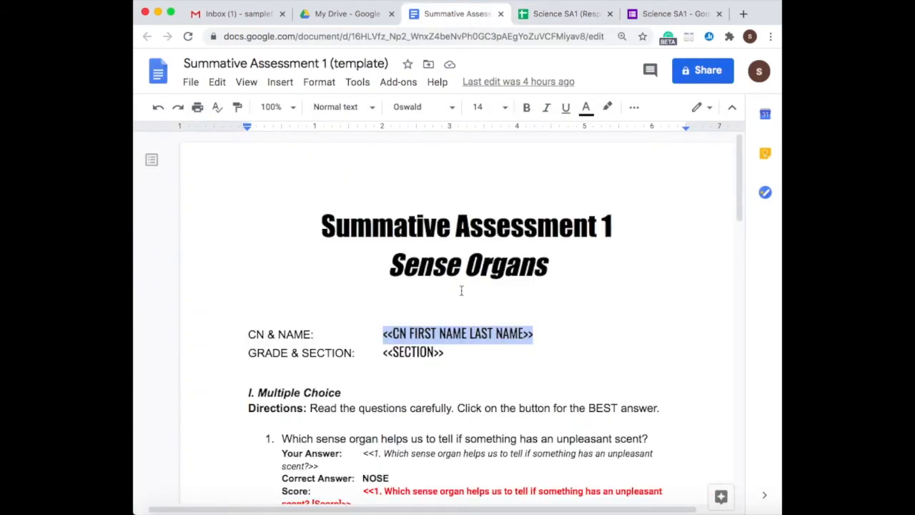
left_click(572, 21)
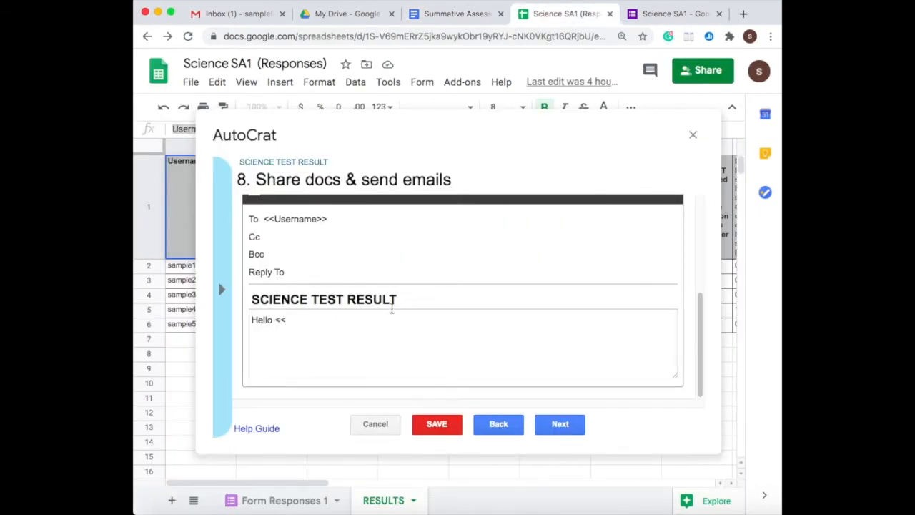
type("CN FIRST NAME LAST NAME")
type(">>,")
key("Return")
key("Return")
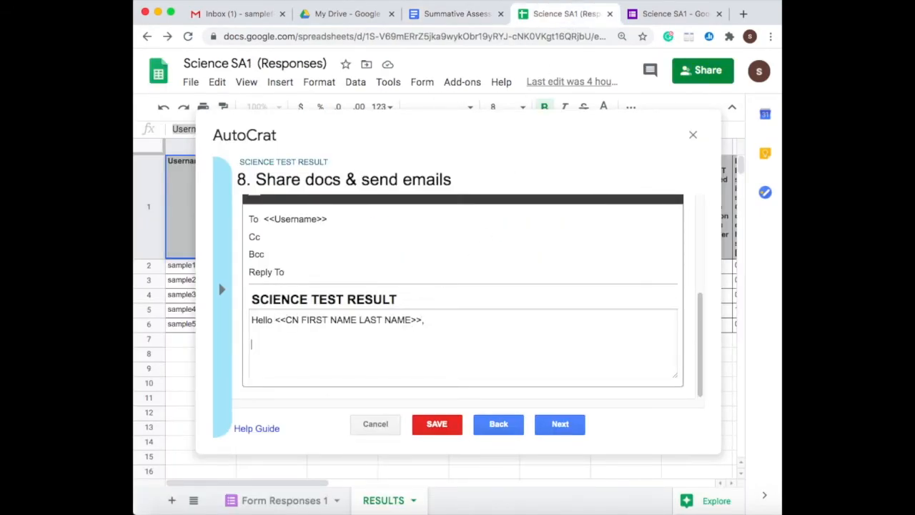
type("Please see the attached file.")
key("Return")
key("Return")
type("Thank you.")
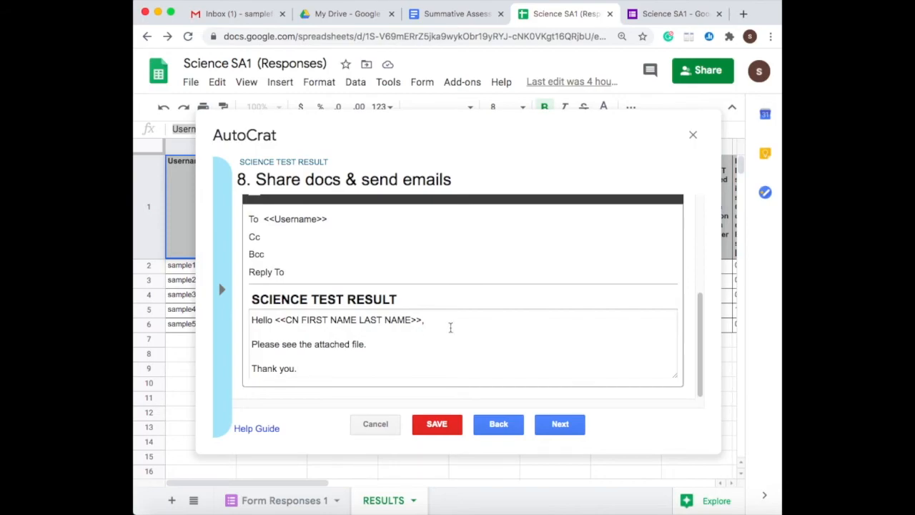
Step: Check the email settings, continue to the job triggers and save the job with the form and time triggers both set to No
scroll(429, 294, "up", 2)
scroll(431, 295, "down", 2)
scroll(431, 294, "up", 5)
scroll(398, 296, "down", 5)
left_click(560, 426)
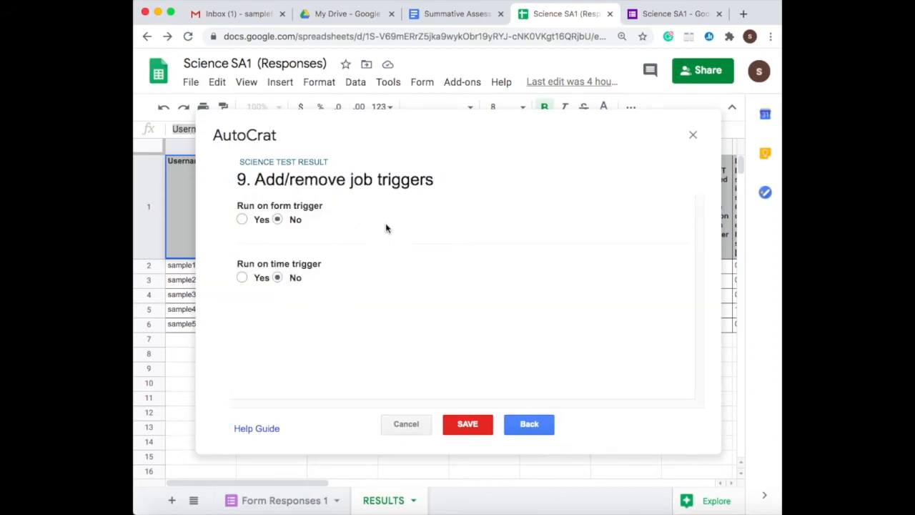
left_click(469, 426)
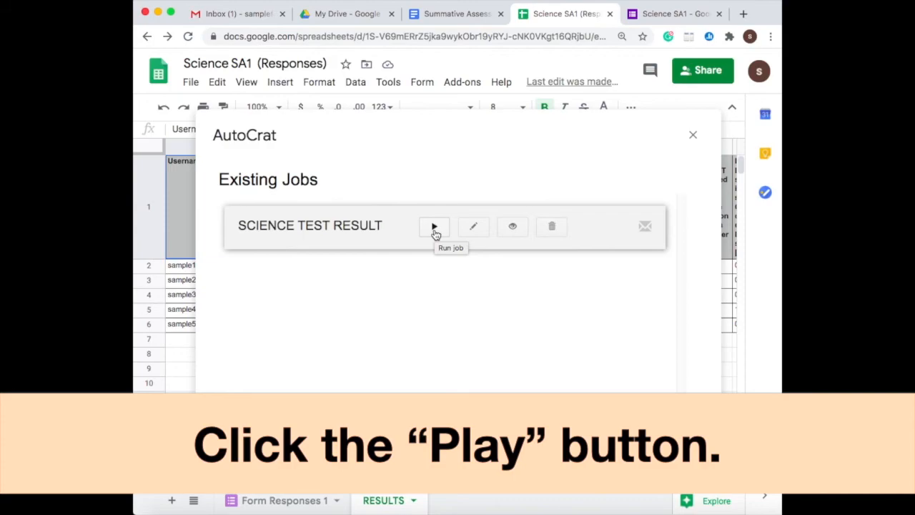
Step: Run the SCIENCE TEST RESULT merge job and close Autocrat once it has finished
left_click(434, 229)
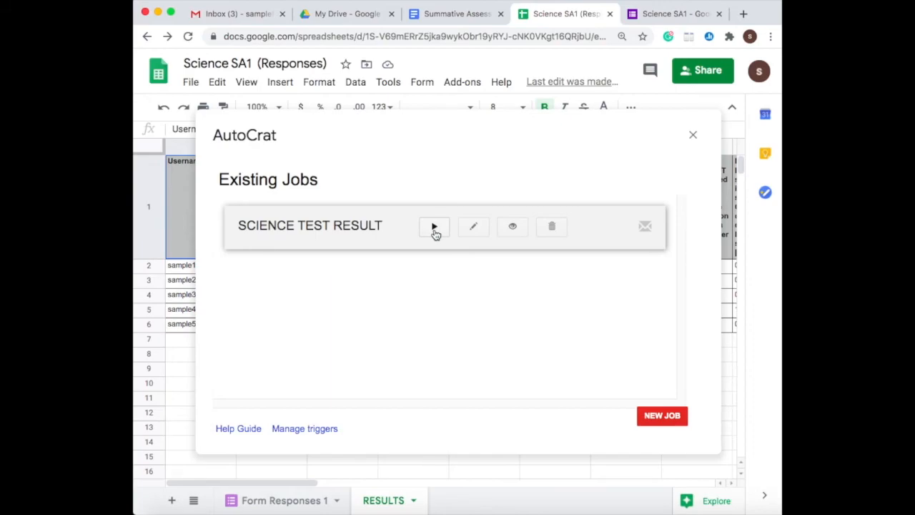
left_click(693, 134)
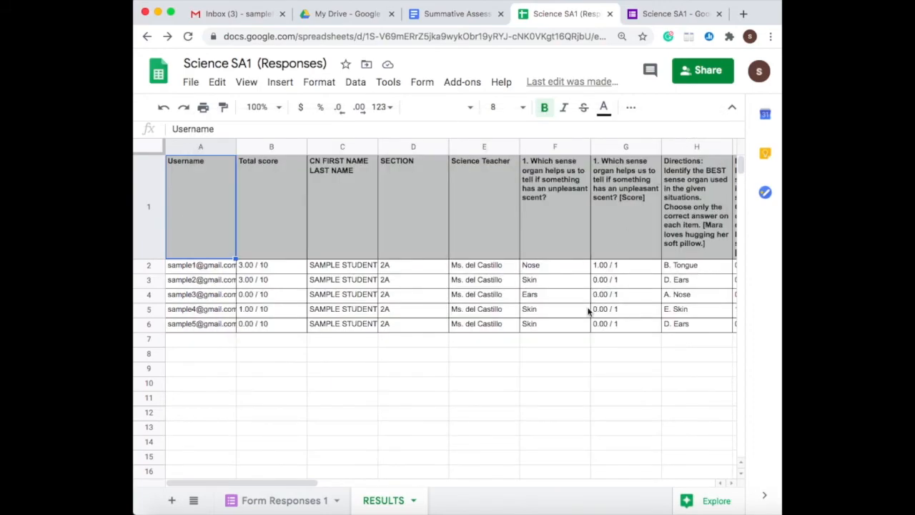
Step: Examine the merged document ID, URL, link and merge status columns that the job added at the end of the RESULTS sheet
scroll(587, 311, "right", 1)
scroll(587, 311, "right", 15)
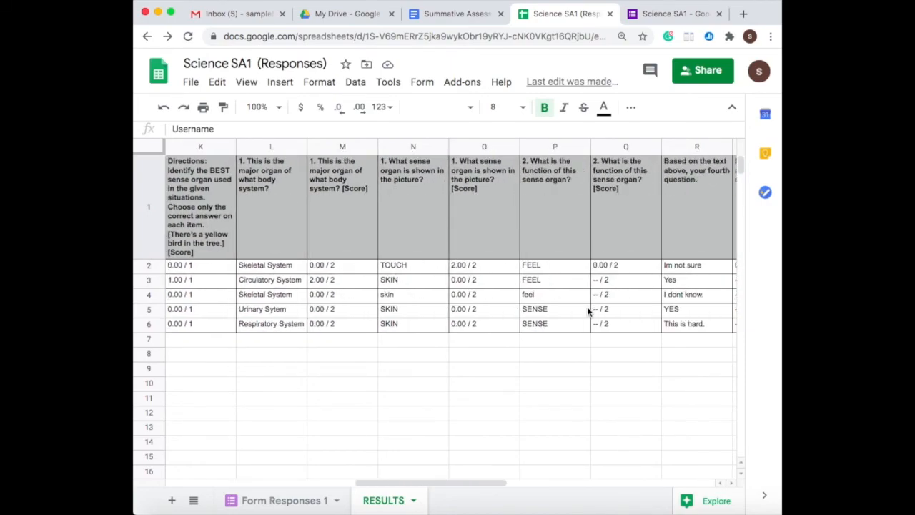
scroll(588, 311, "right", 1)
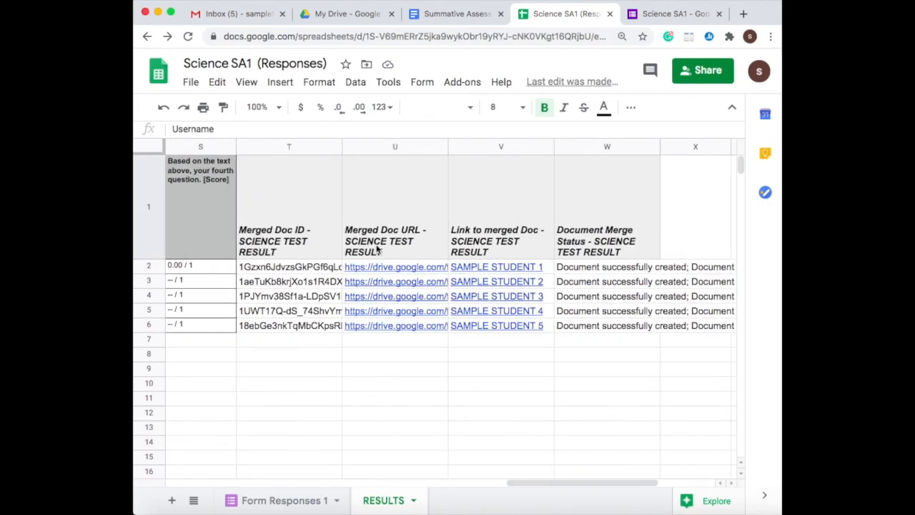
left_click(331, 200)
left_click(397, 184)
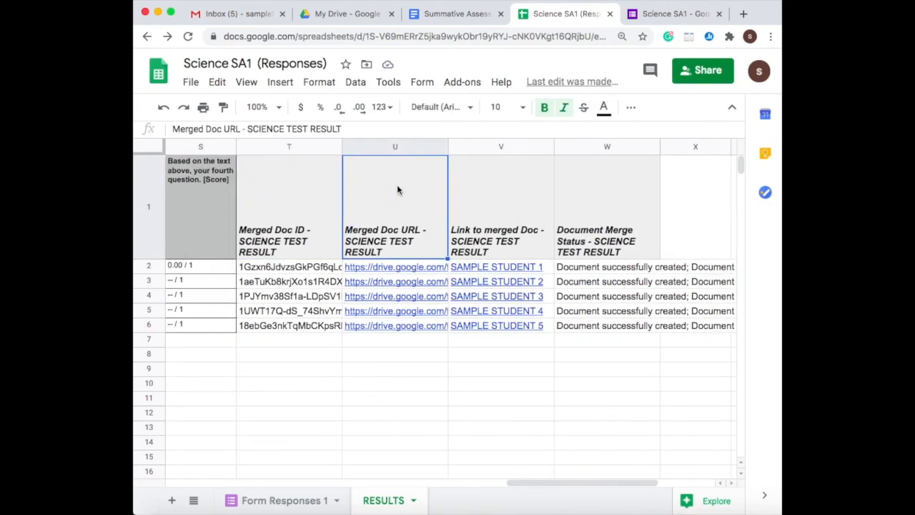
left_click(513, 190)
left_click(619, 180)
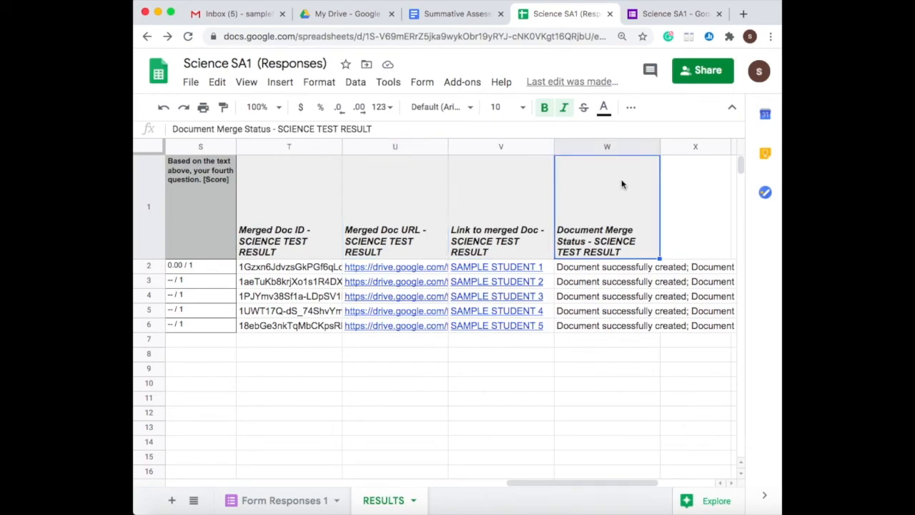
left_click(599, 370)
left_click(604, 269)
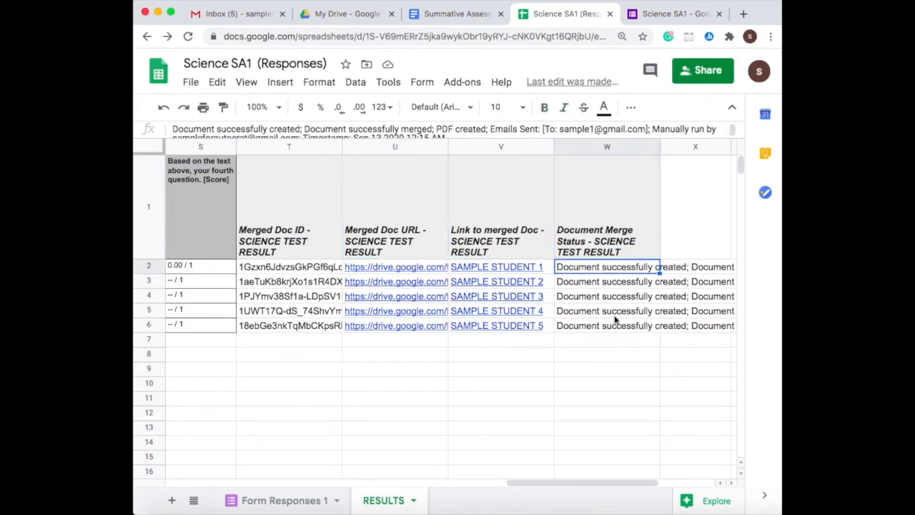
left_click(557, 398)
scroll(494, 401, "left", 2)
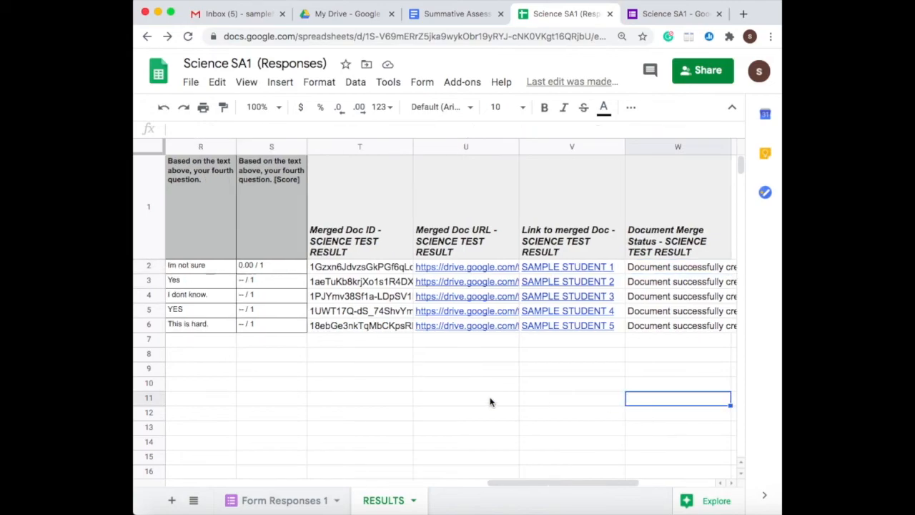
scroll(492, 402, "right", 2)
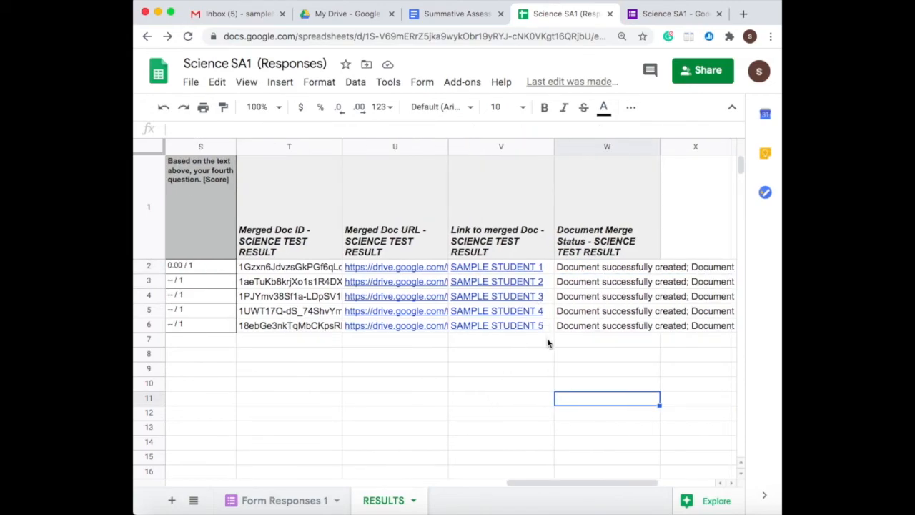
Step: Open the merged PDF of SAMPLE STUDENT 1 from the column of links to merged documents
mouse_move(529, 269)
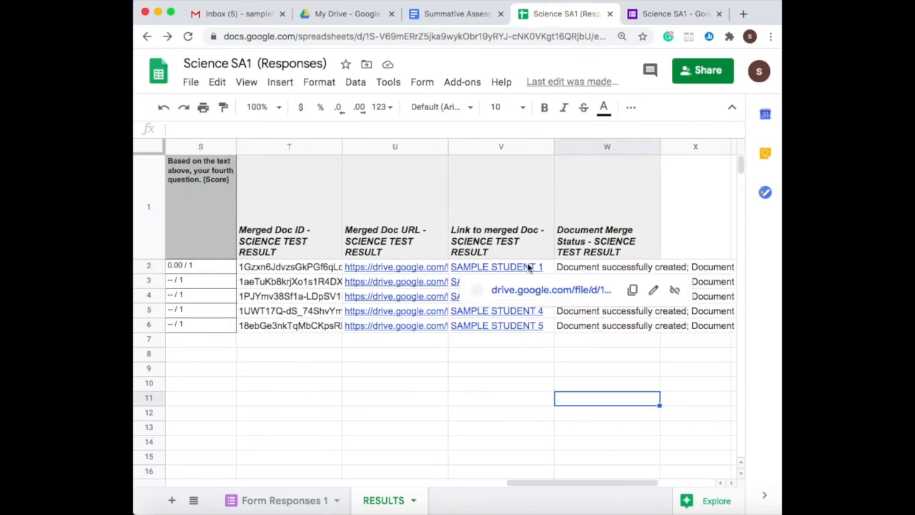
left_click(392, 398)
left_click(516, 268)
left_click(551, 339)
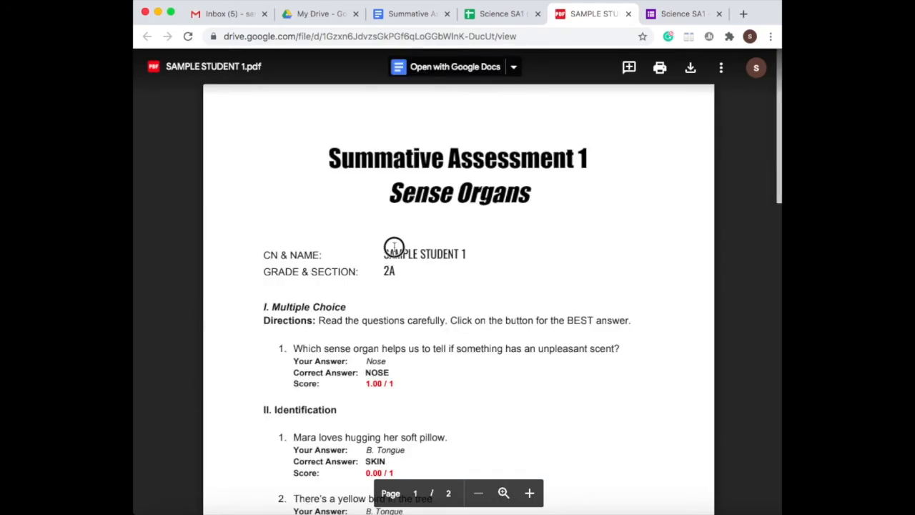
Step: Examine the merged PDF of SAMPLE STUDENT 1, from the name and section through the answers and scores on both pages
double_click(388, 270)
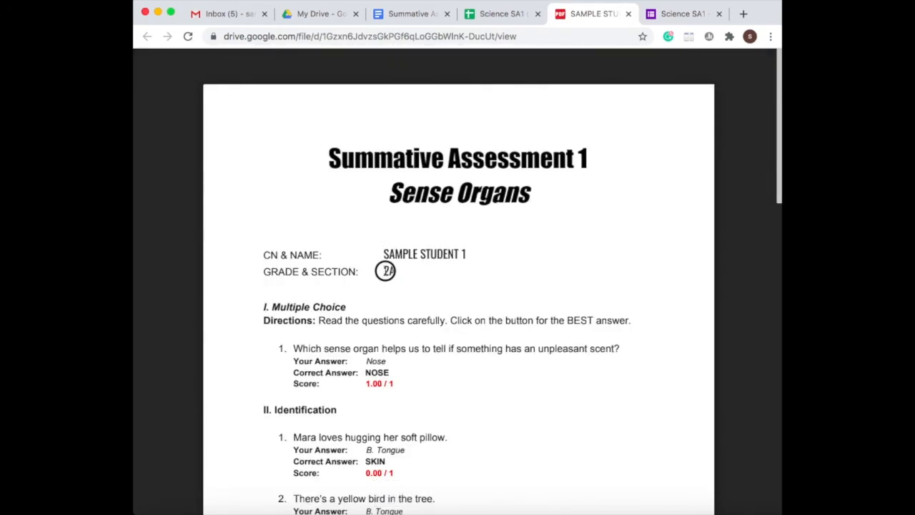
left_click(438, 315)
scroll(439, 315, "down", 2)
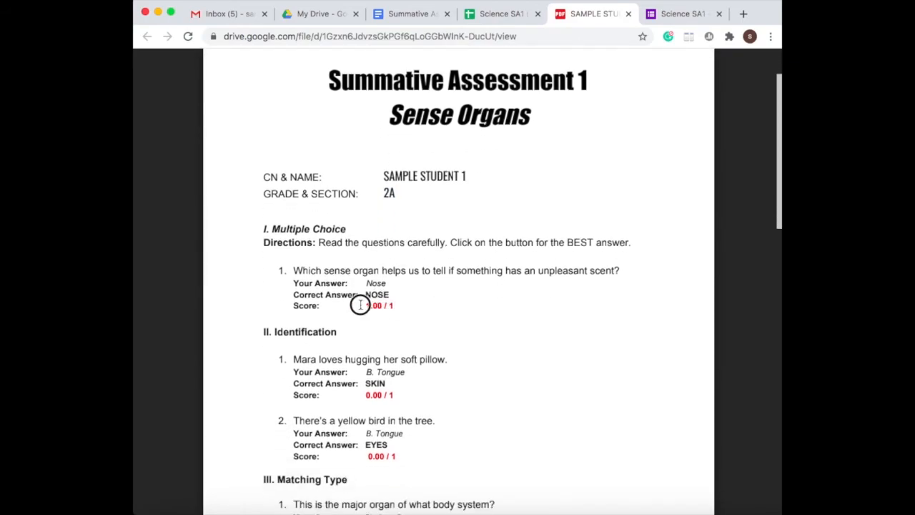
scroll(386, 315, "down", 5)
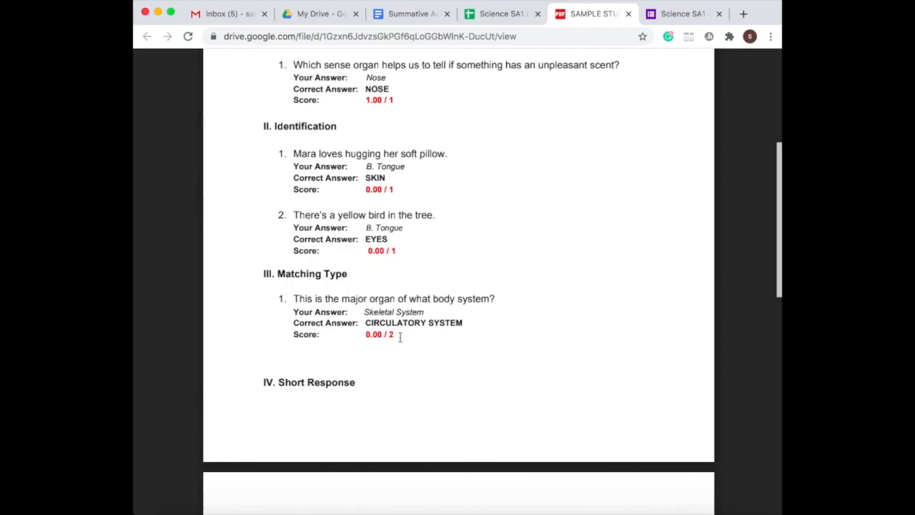
scroll(398, 336, "down", 7)
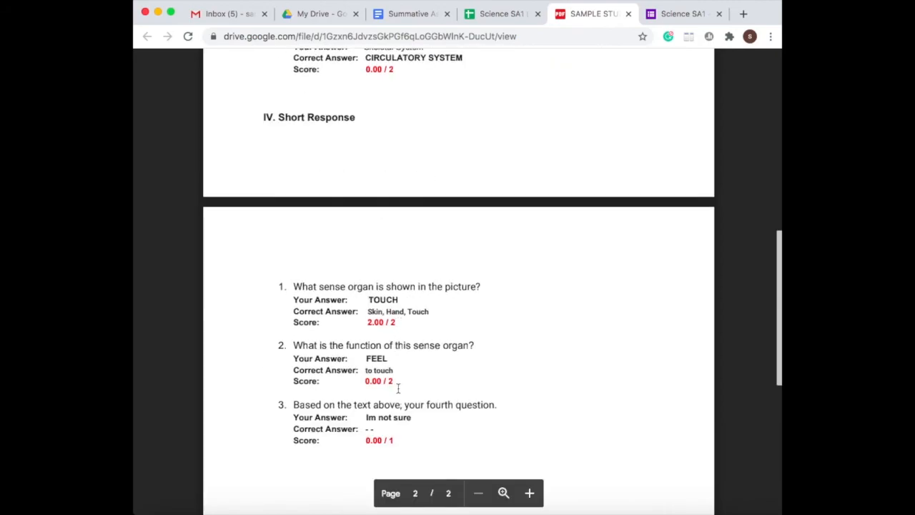
scroll(399, 389, "down", 3)
scroll(396, 385, "up", 12)
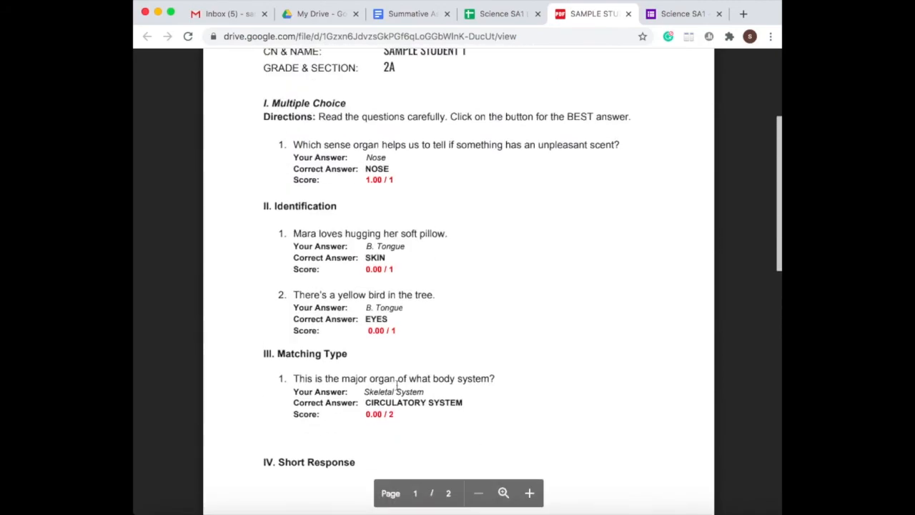
scroll(397, 385, "up", 5)
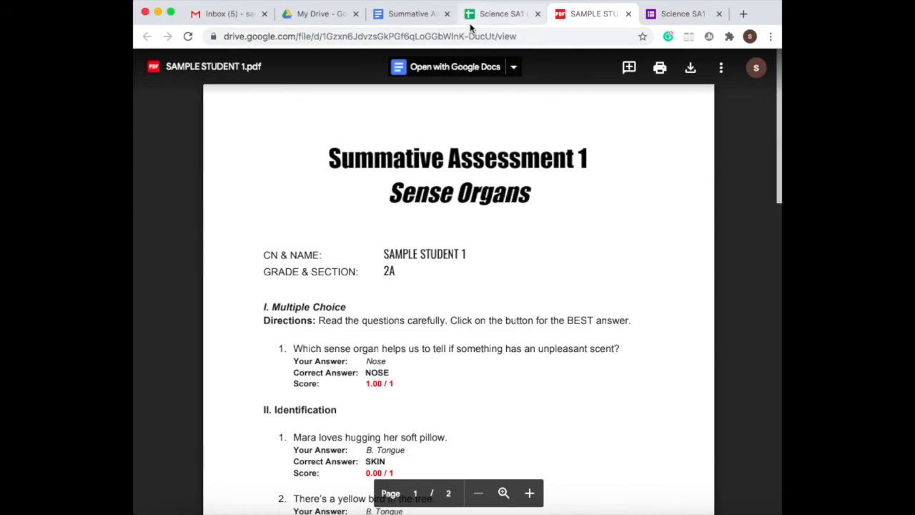
Step: Look over the merged student PDFs in My Drive and the email addresses in the Username column of the RESULTS sheet
left_click(327, 14)
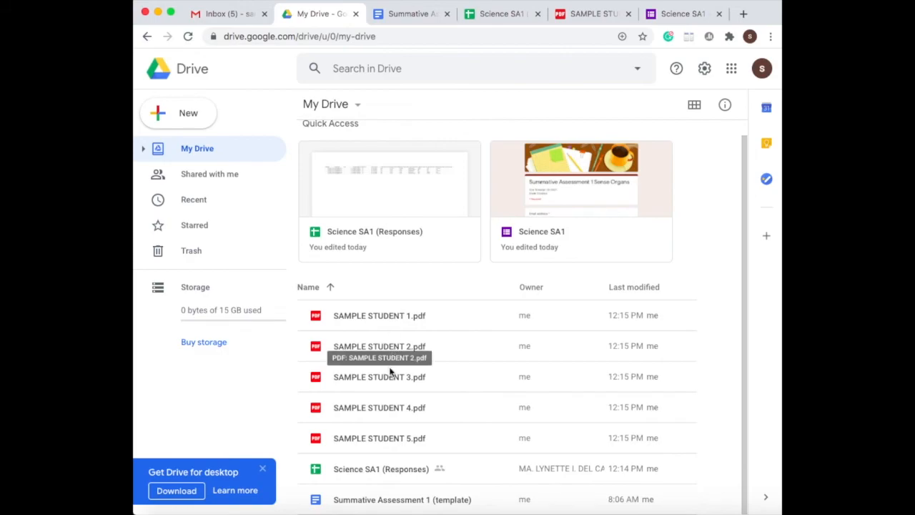
left_click(505, 15)
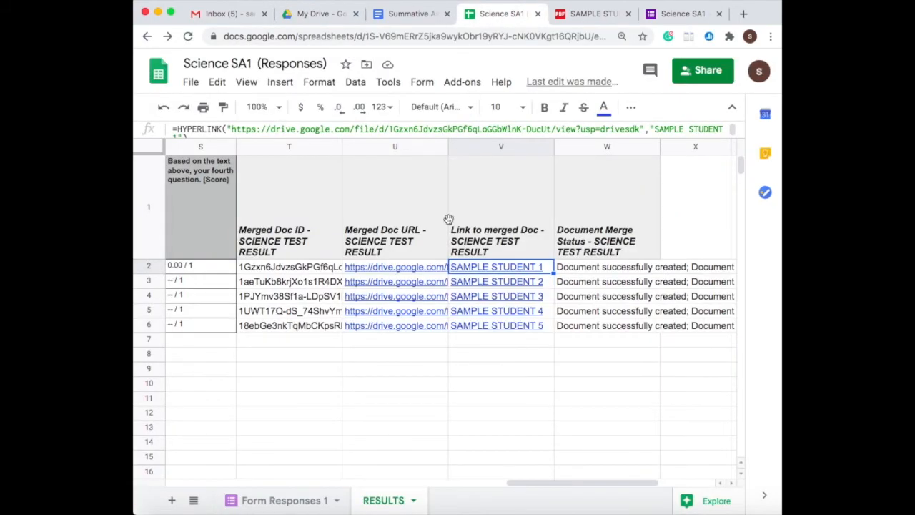
scroll(381, 360, "left", 10)
left_click(219, 267)
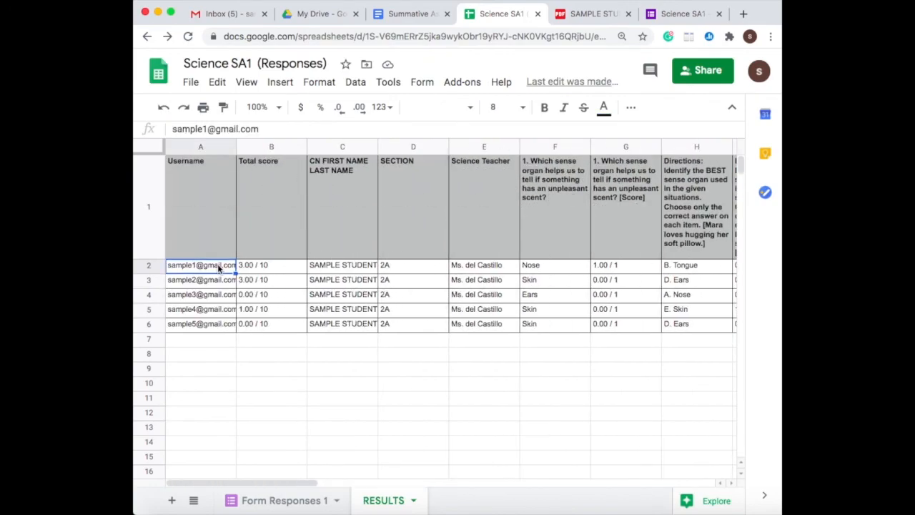
left_click(220, 283)
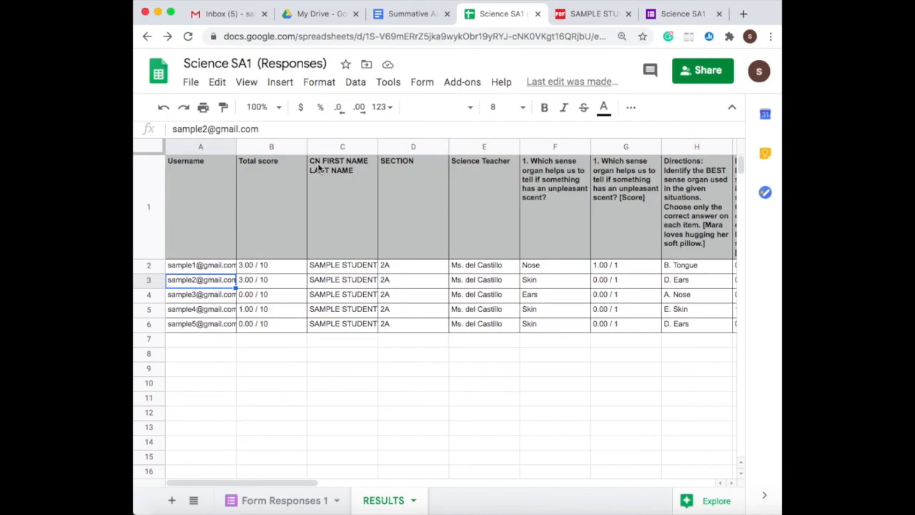
Step: Review the list of student PDFs in My Drive once more and return to the Science SA1 (Responses) spreadsheet
left_click(330, 14)
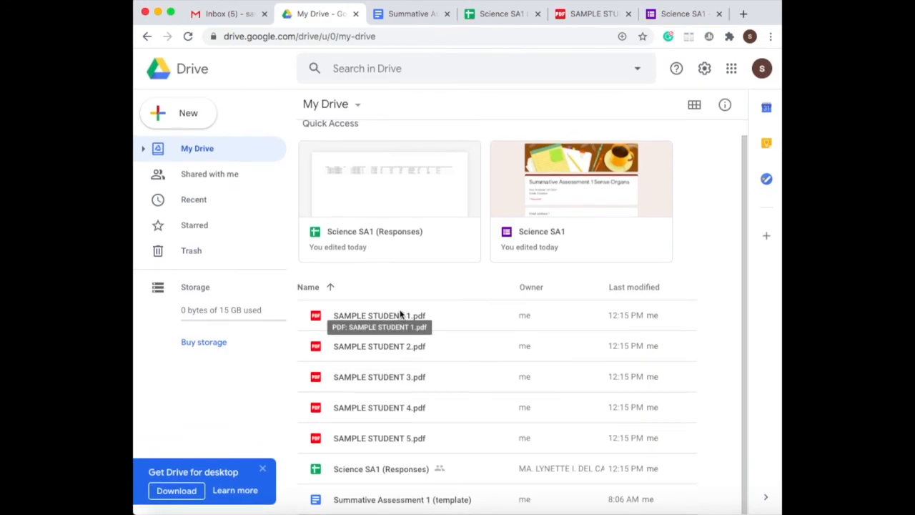
left_click(415, 349)
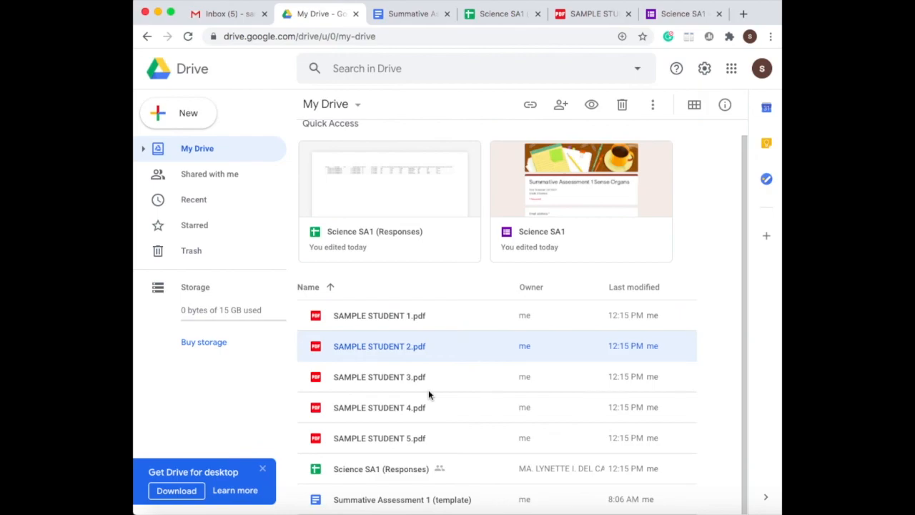
left_click(498, 15)
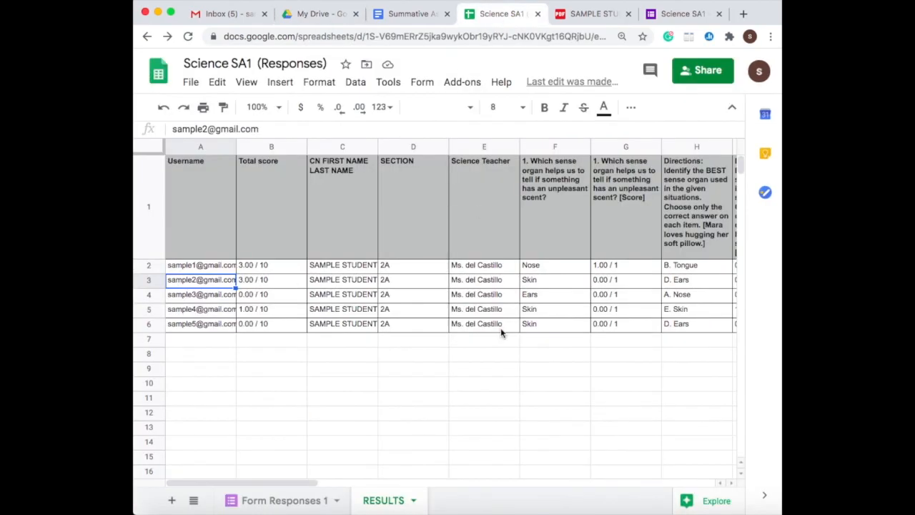